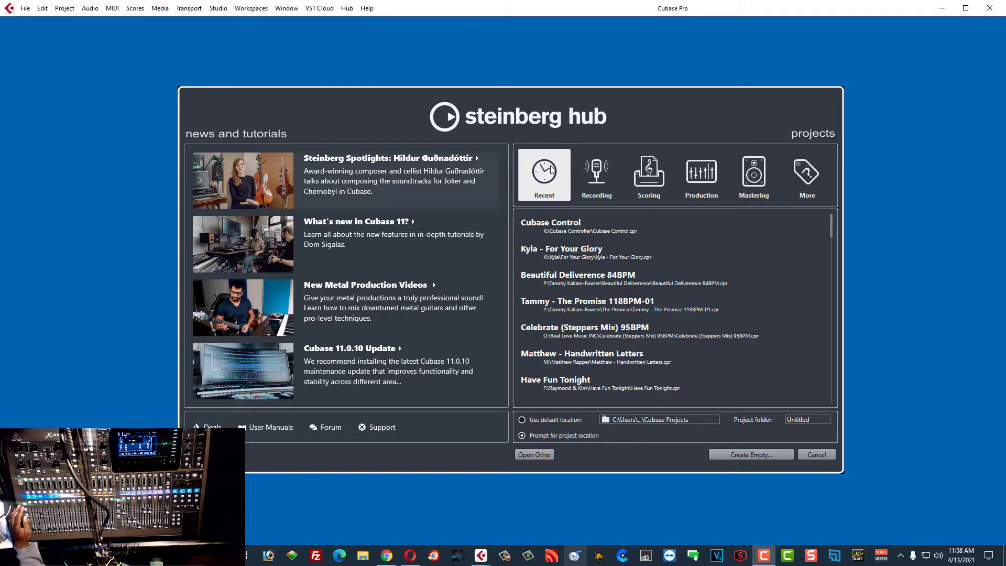
Step: Select the Cubase Control project under Recent in the Steinberg Hub
left_click(550, 226)
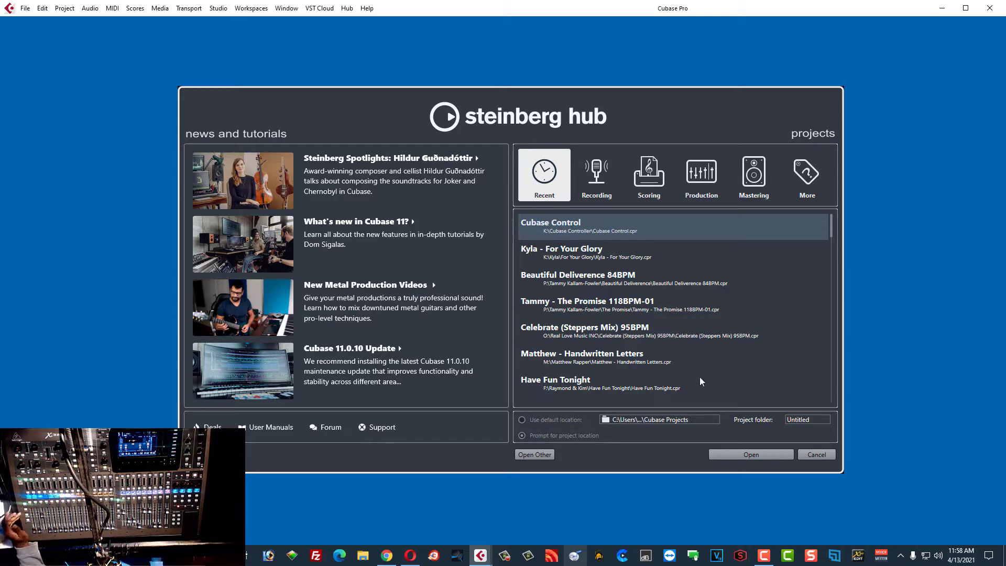
Step: Open the Cubase Control project and scroll the MixConsole across tracks 1–32 and Stereo Out
left_click(748, 453)
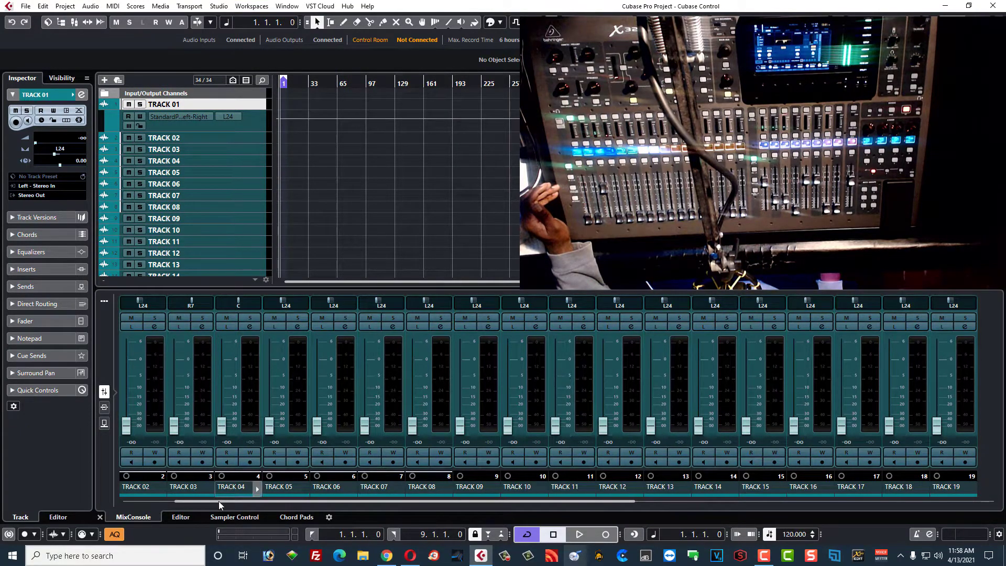
left_click_drag(219, 502, 140, 502)
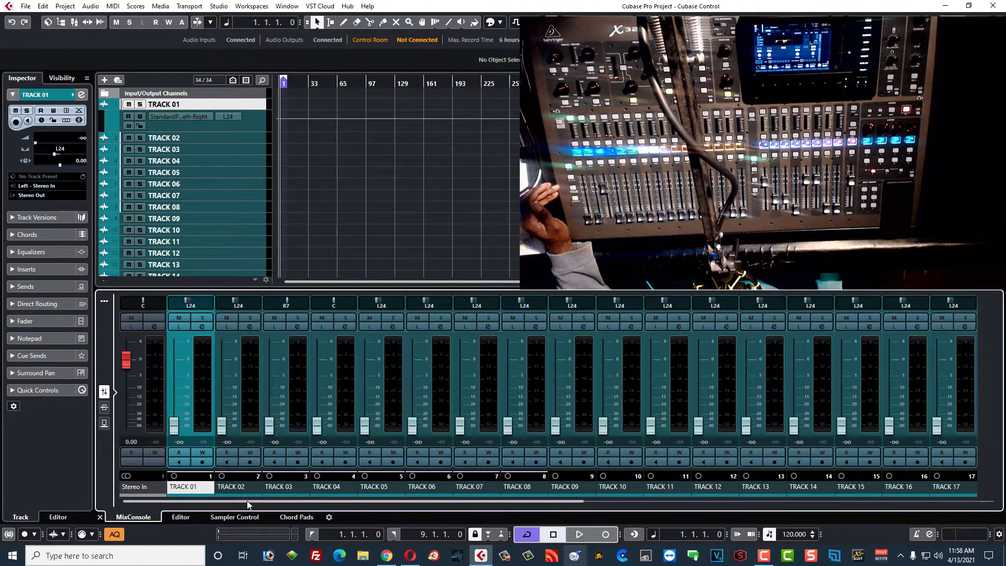
left_click_drag(234, 502, 680, 539)
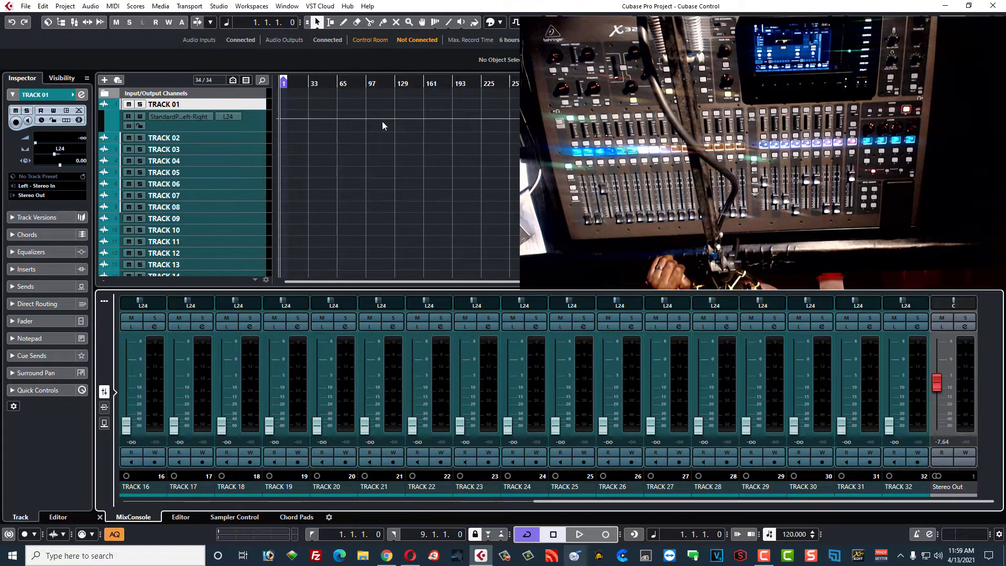
left_click(219, 5)
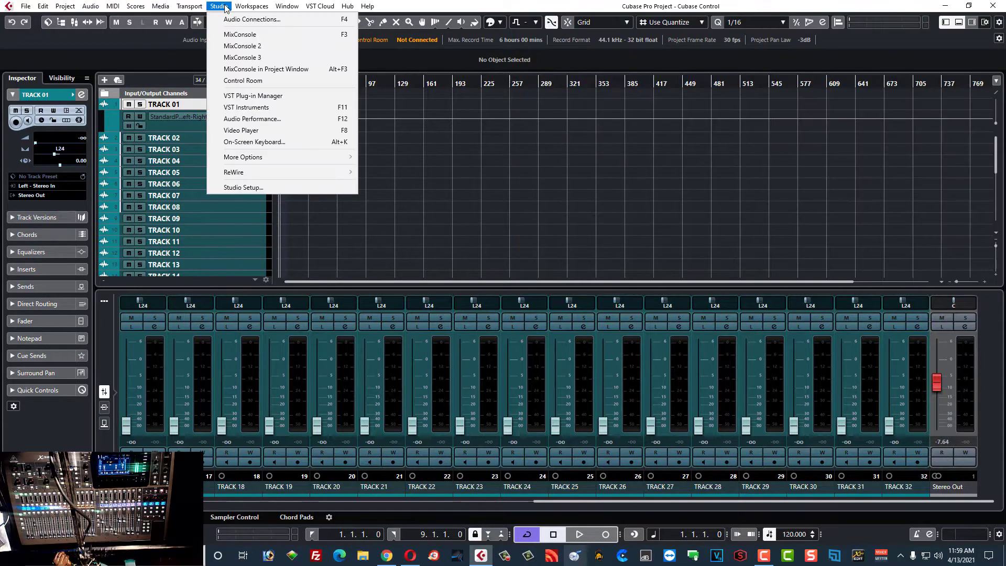
Step: Add a Generic Remote device from Studio Setup's Add Device list
left_click(245, 188)
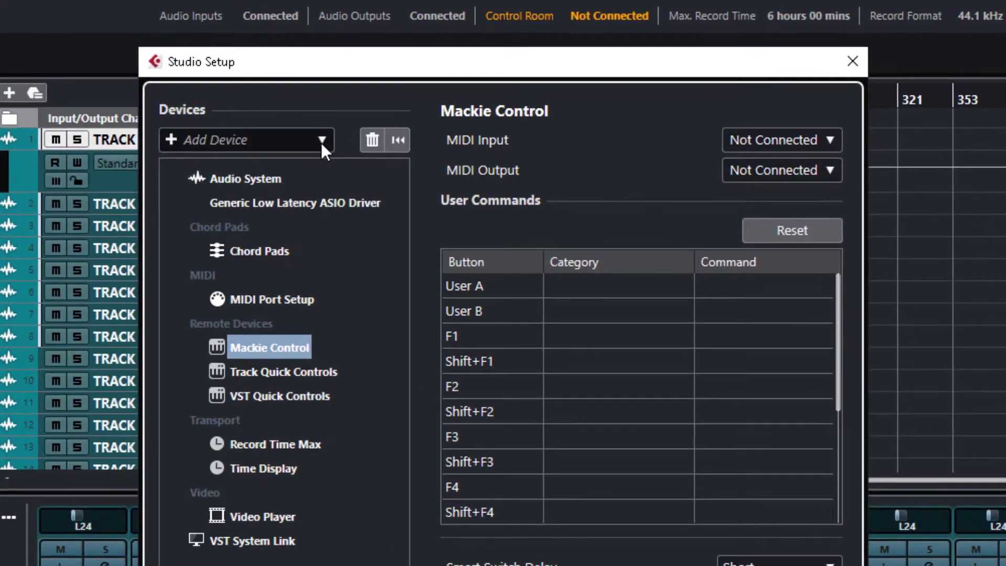
left_click(272, 109)
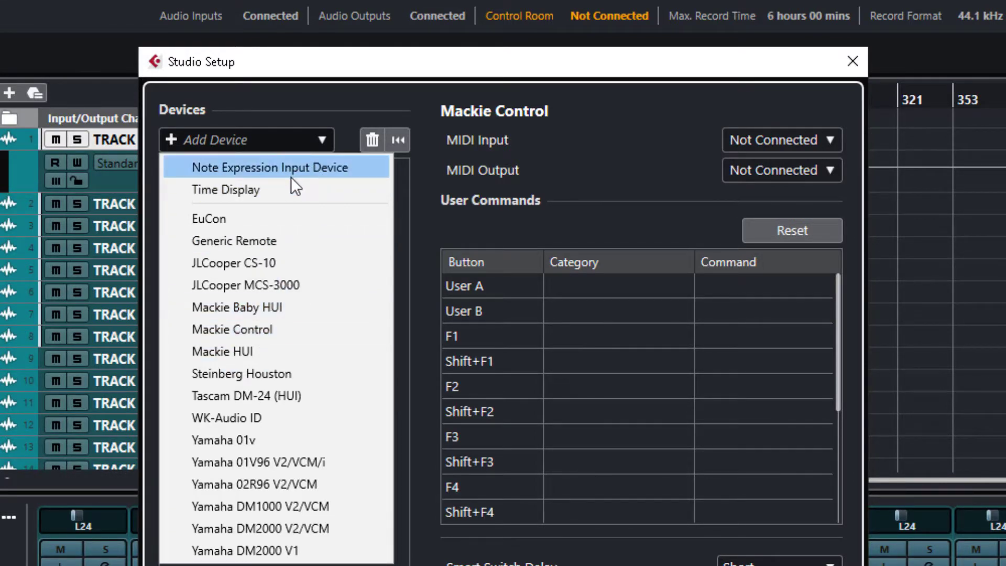
left_click(249, 237)
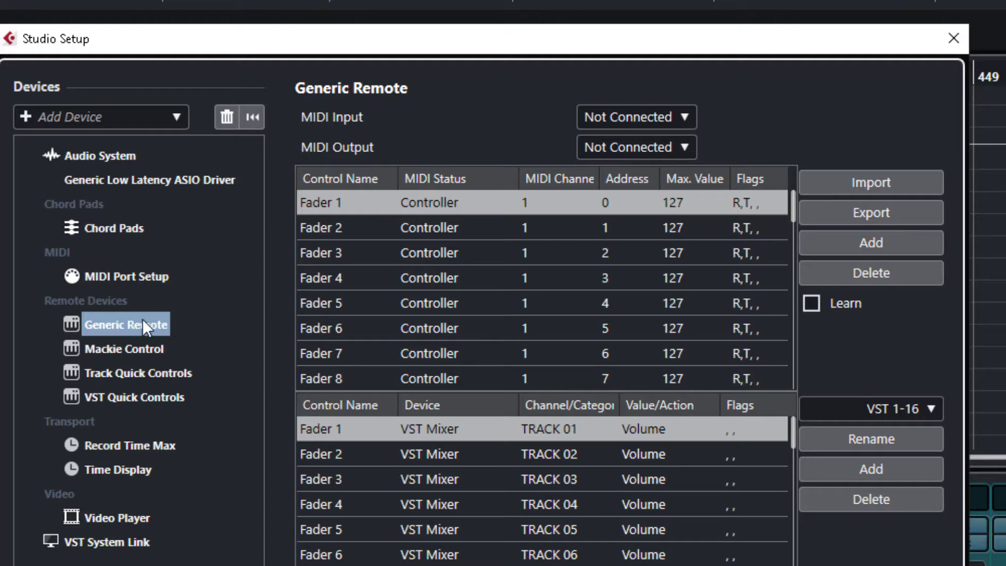
Step: Import the Behringer-X32.xml mapping file into the Generic Remote
left_click(879, 188)
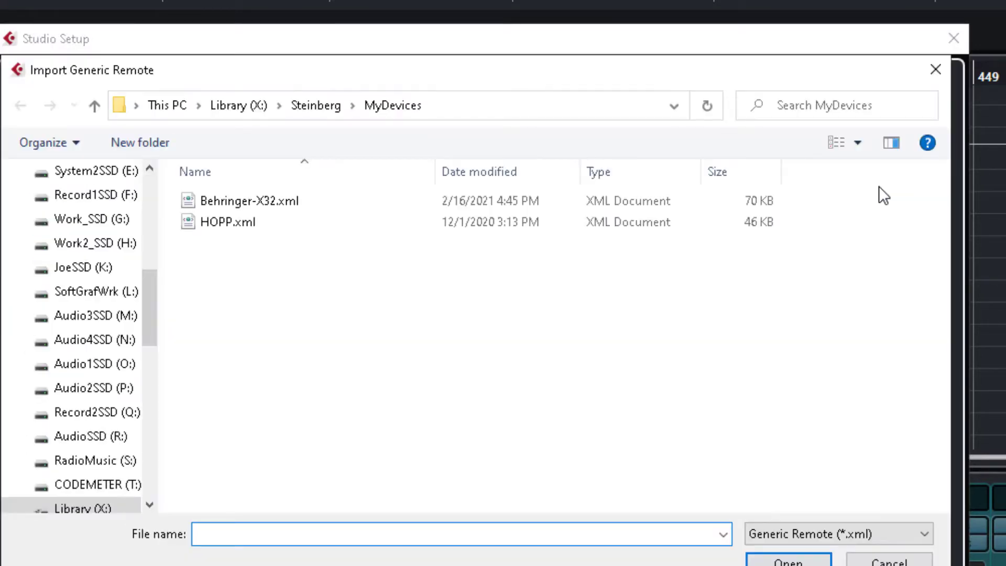
left_click(269, 201)
left_click(789, 559)
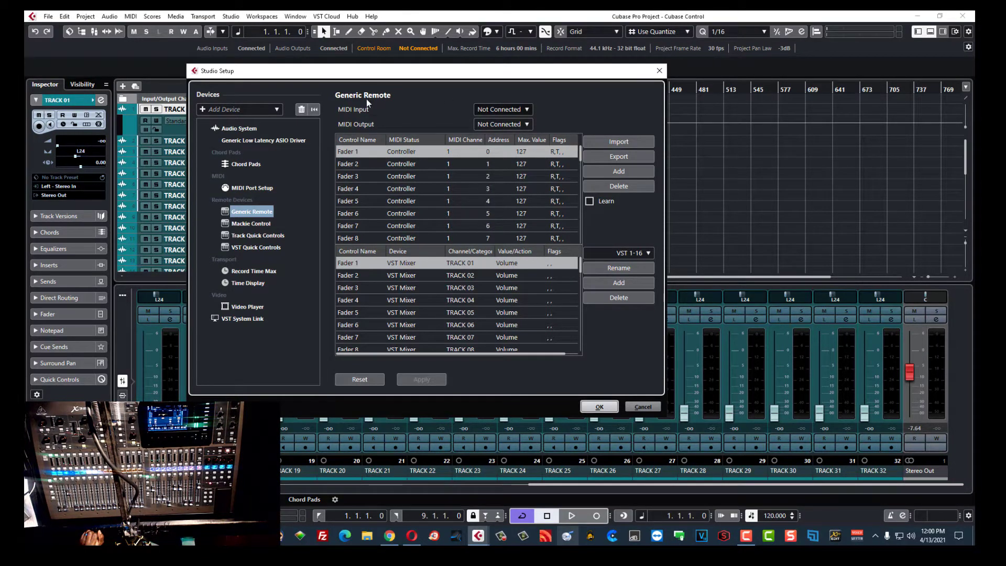
Step: Set the Generic Remote's MIDI ports to X-LIVE MIDI In and X-LIVE MIDI Out, then close Studio Setup
left_click(510, 108)
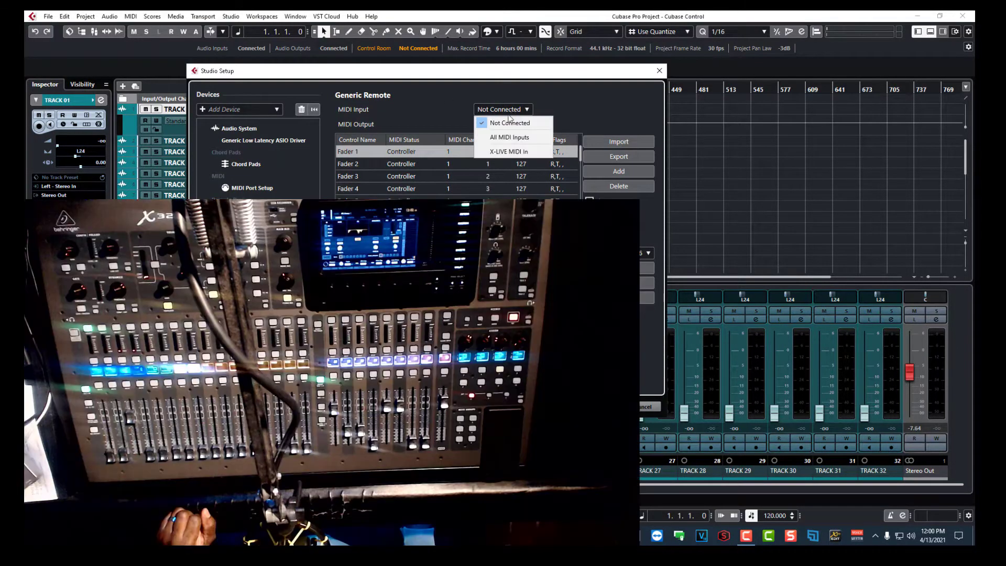
left_click(502, 153)
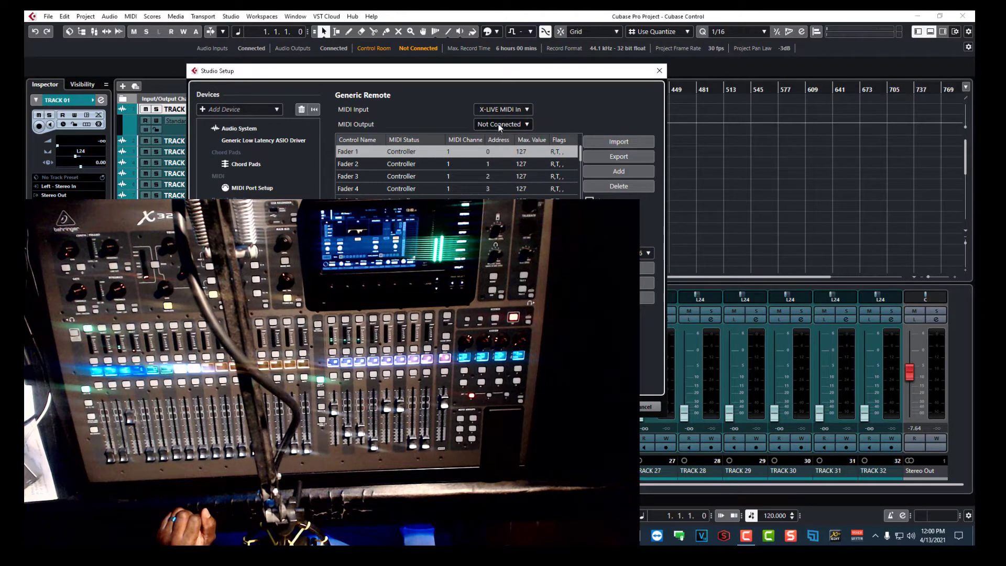
left_click(498, 124)
left_click(492, 185)
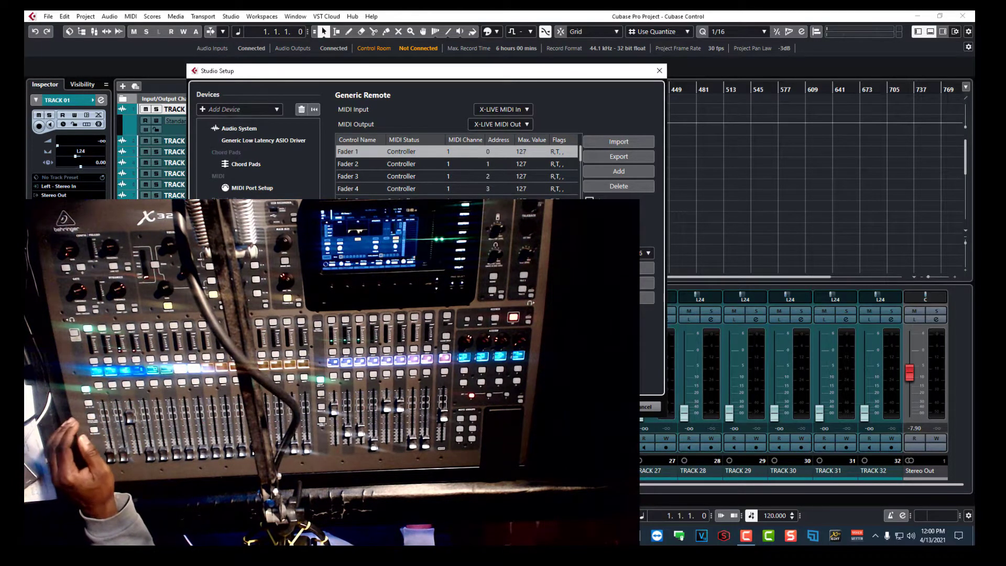
key("Return")
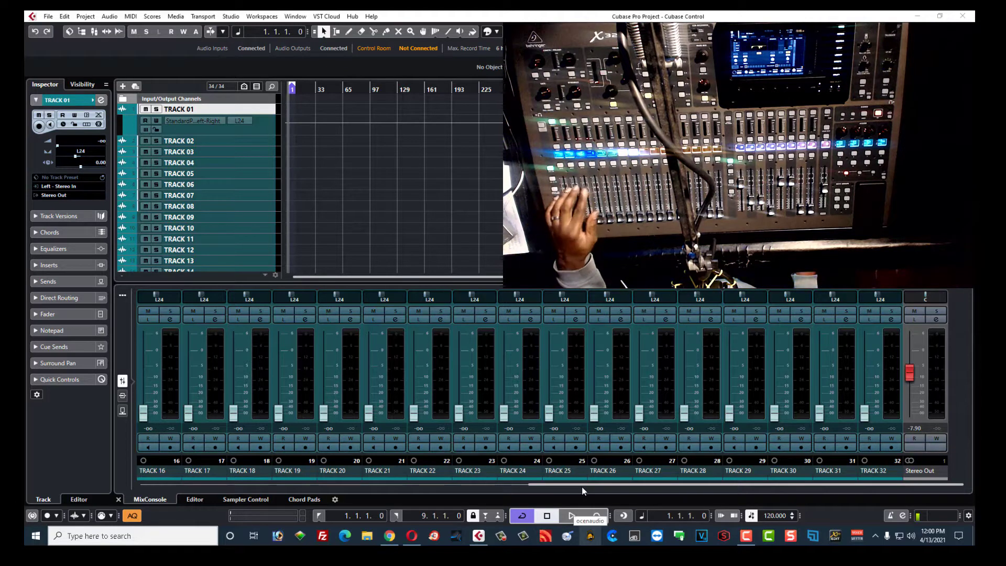
Step: Show mixer tracks 1–18 and bring TRACK 03's volume to -0.19 dB from the X32
left_click_drag(585, 487, 215, 493)
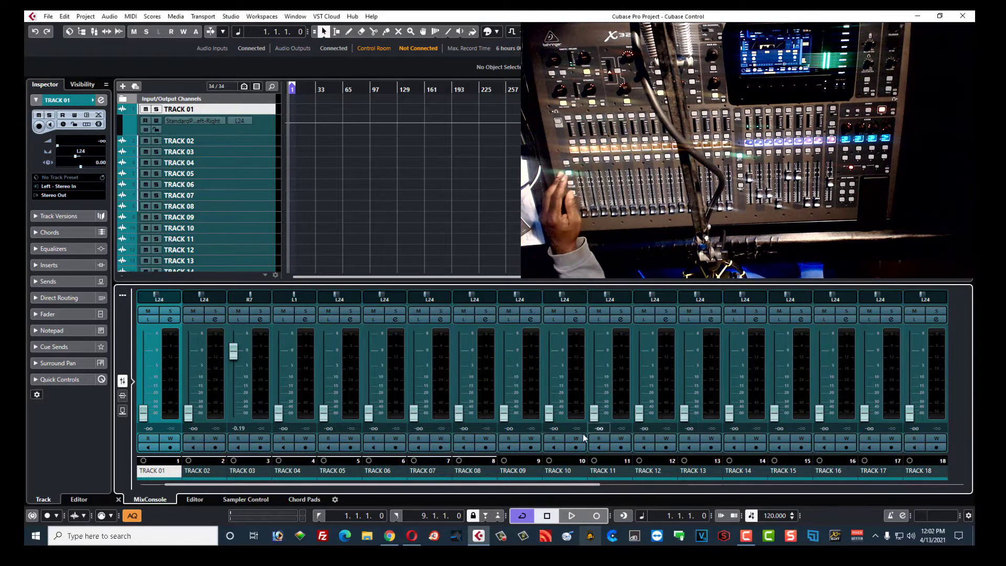
Step: Scroll the MixConsole right to show tracks 16–32 and the Stereo Out
left_click_drag(541, 486, 929, 463)
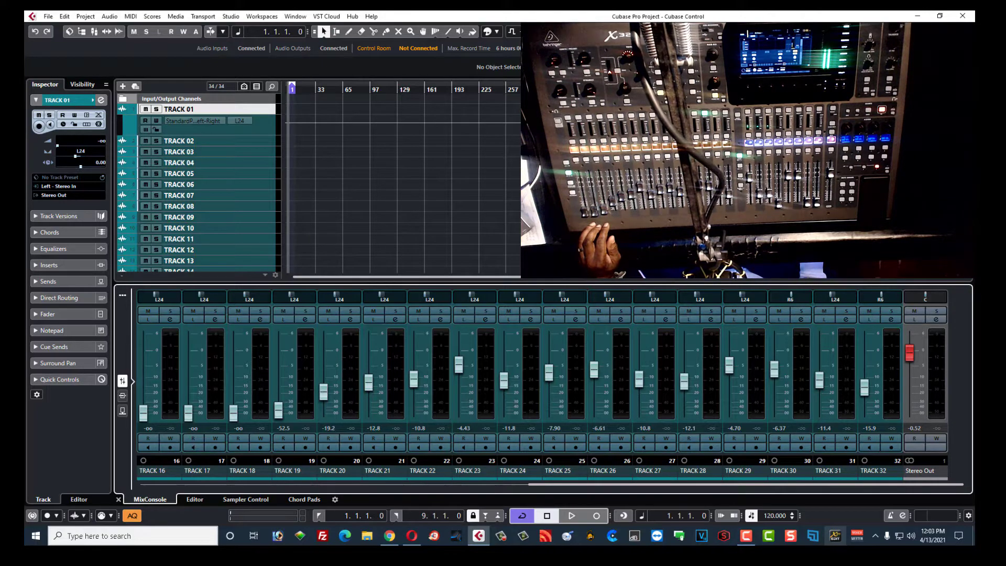
Step: Set the playback position, enable the metronome click and start playback
left_click(594, 90)
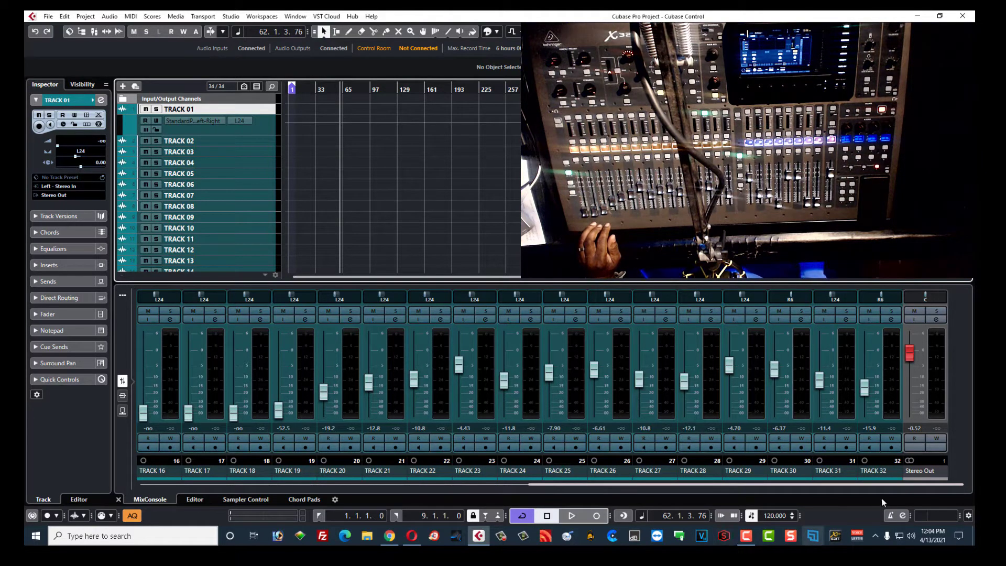
left_click(891, 517)
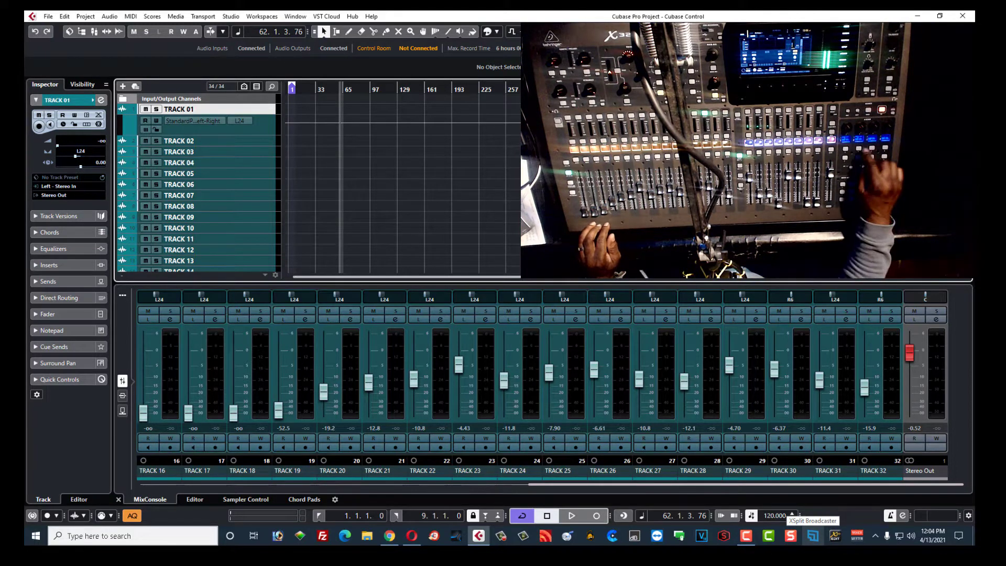
key("space")
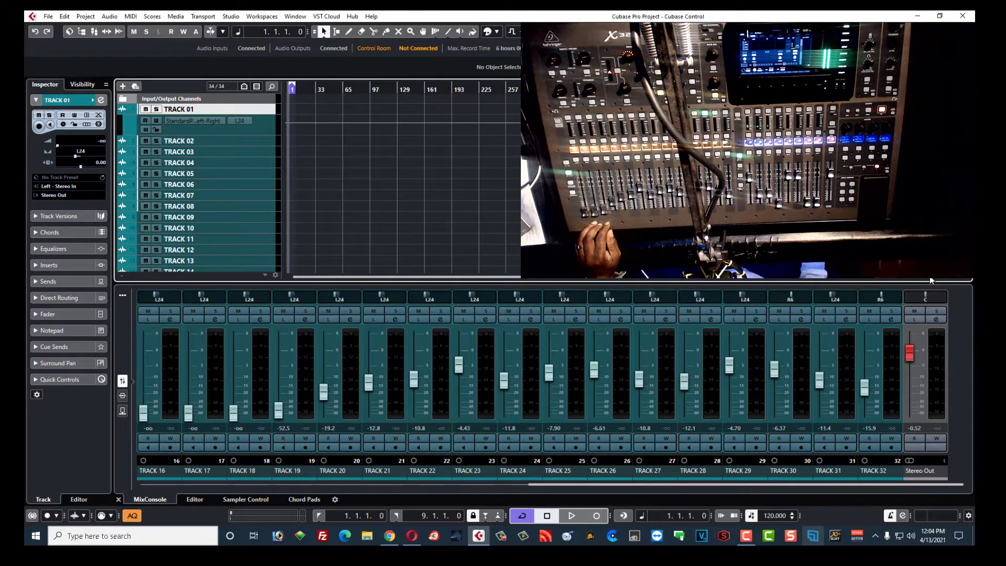
Step: Zoom the timeline in to individual bars, then play and return to the project start
left_click_drag(930, 277, 939, 278)
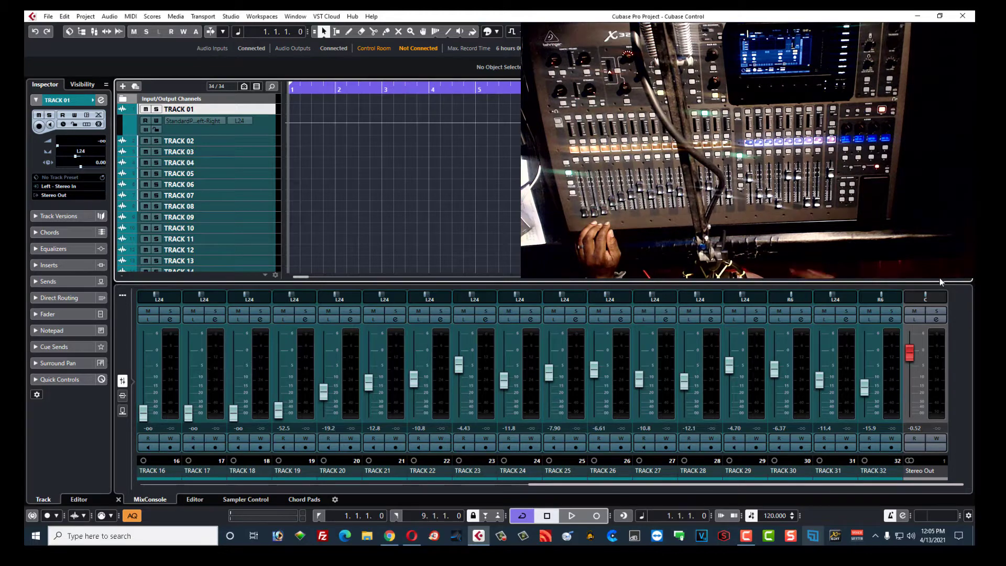
key("space")
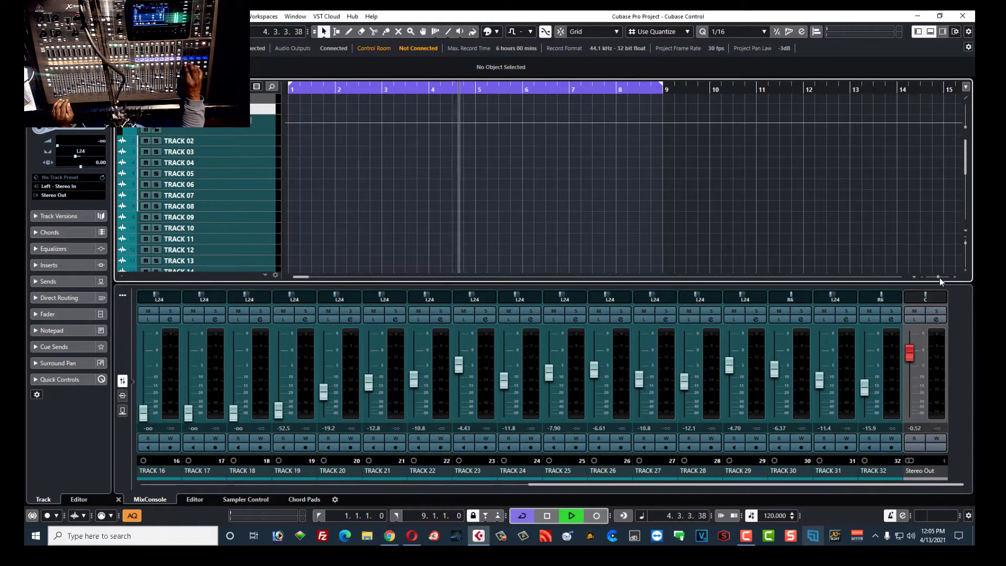
key("KP_Decimal")
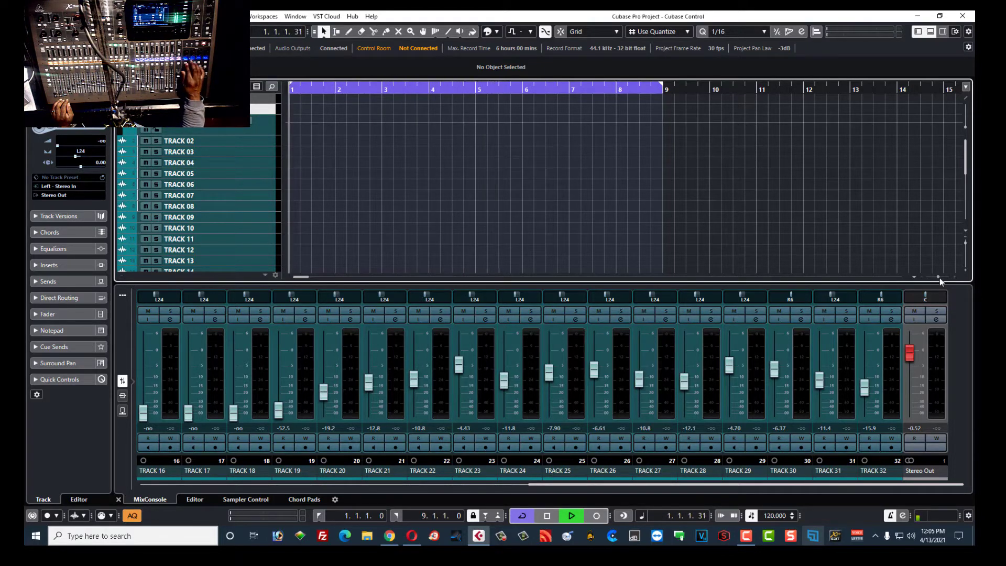
key("space")
key("KP_Decimal")
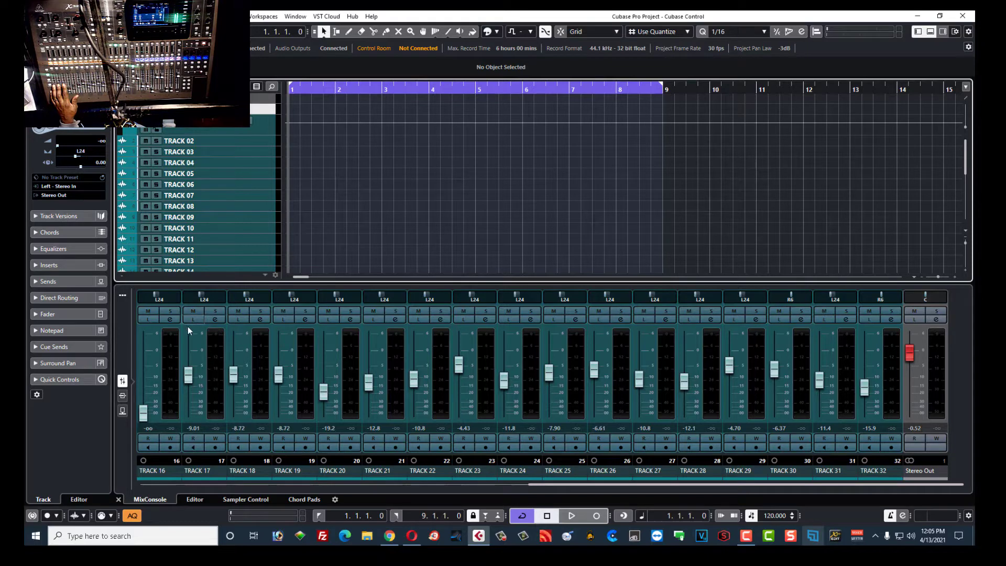
Step: Enable automation writing on TRACK 17 to record its volume curve
left_click(216, 438)
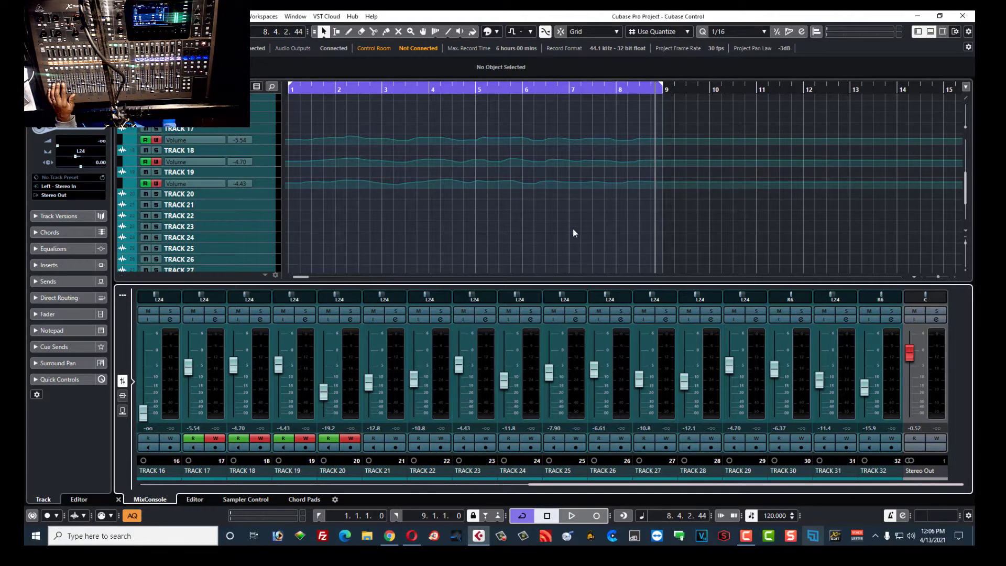
Step: Enlarge the track rows, scroll down to tracks 18–19, and turn off Write automation on track 17
left_click_drag(967, 241, 967, 246)
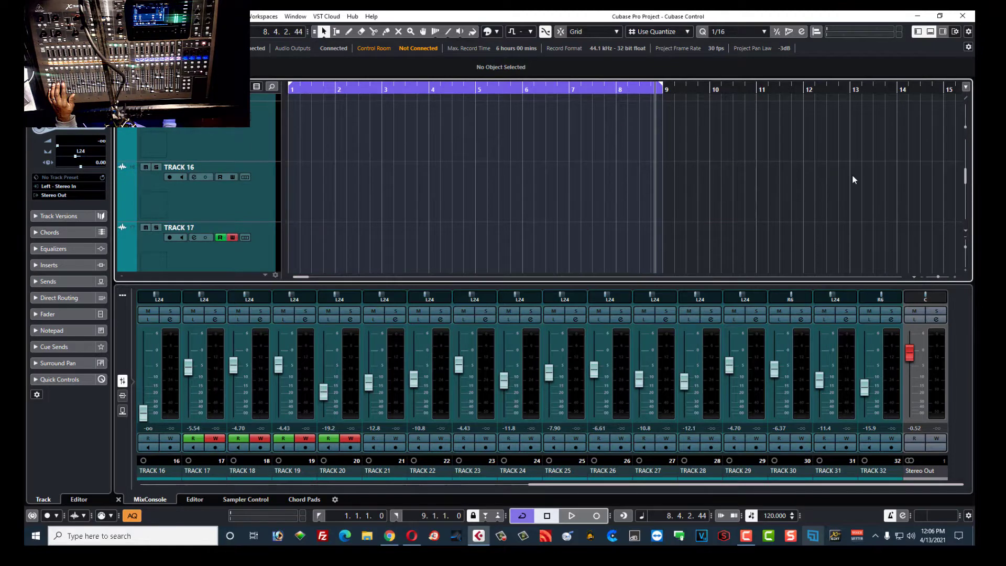
scroll(853, 189, "down", 3)
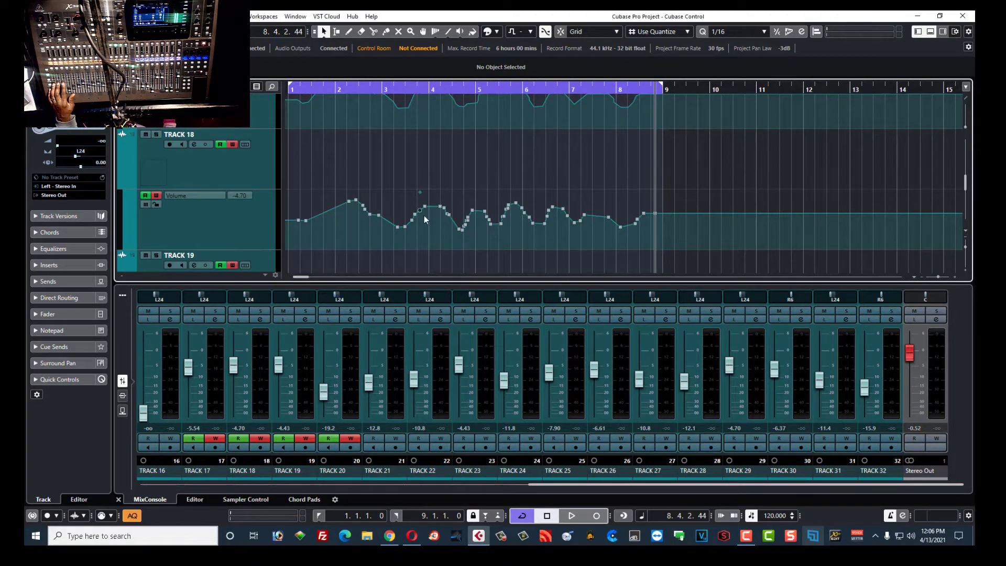
left_click(215, 439)
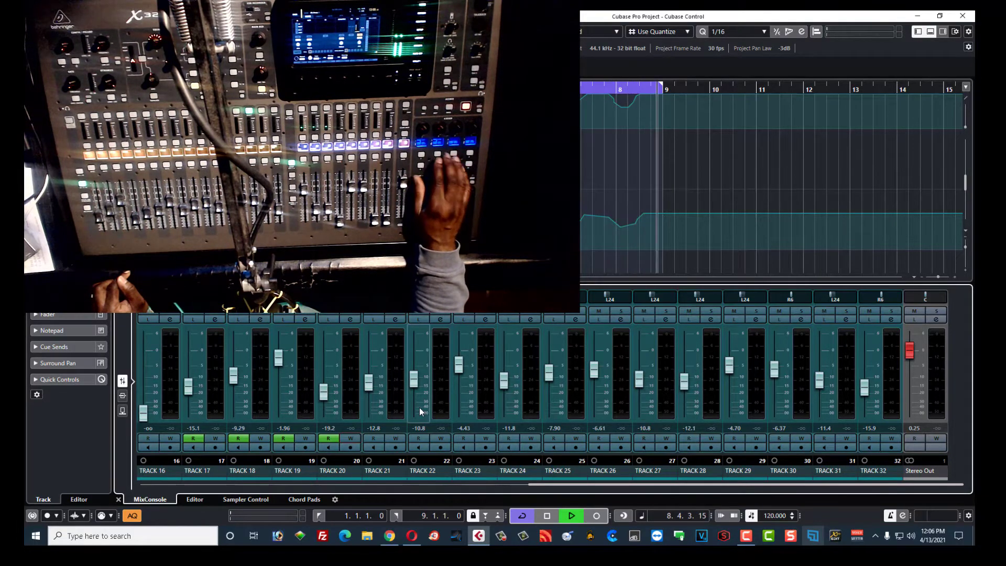
Step: Halt playback of the tracks 17–19 volume automation with the space bar
key("space")
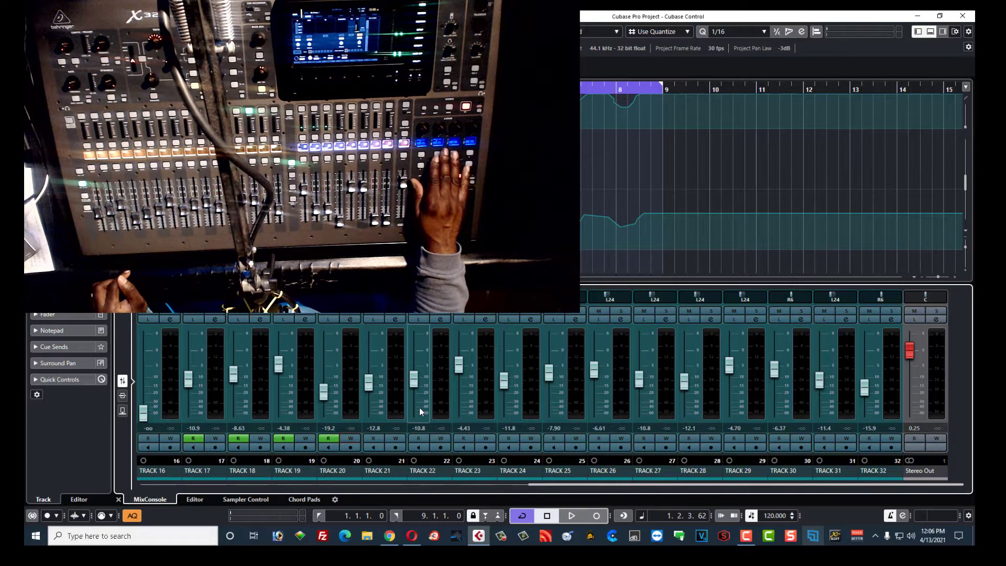
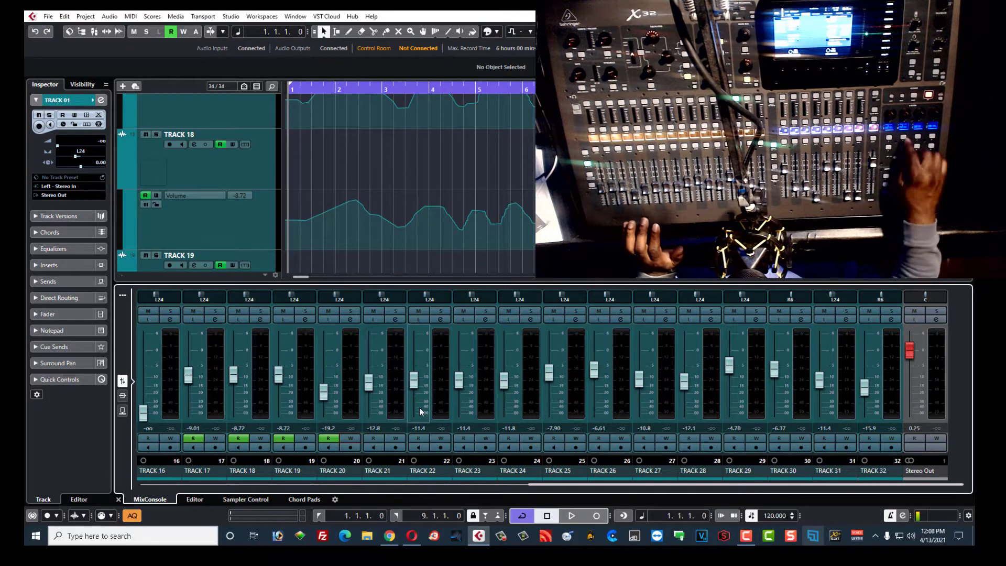
Step: Start playback and enable Write automation on Tracks 17, 18 and 19
key("space")
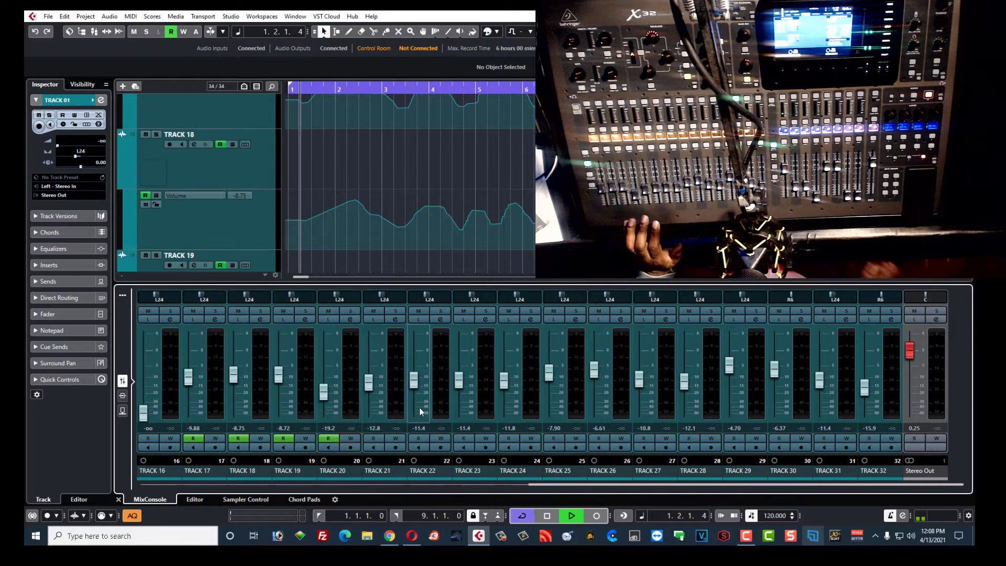
left_click(218, 437)
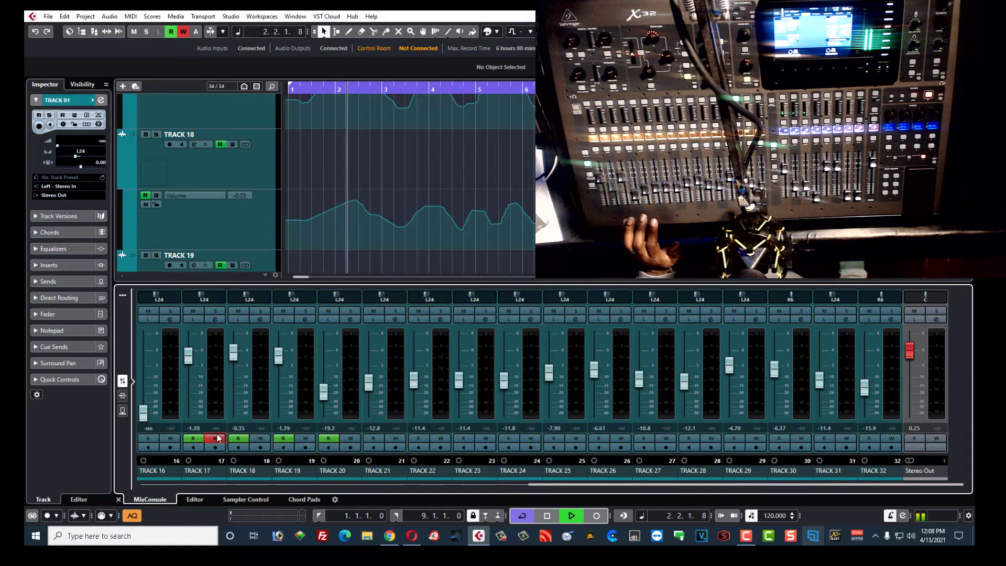
left_click(260, 438)
left_click(306, 438)
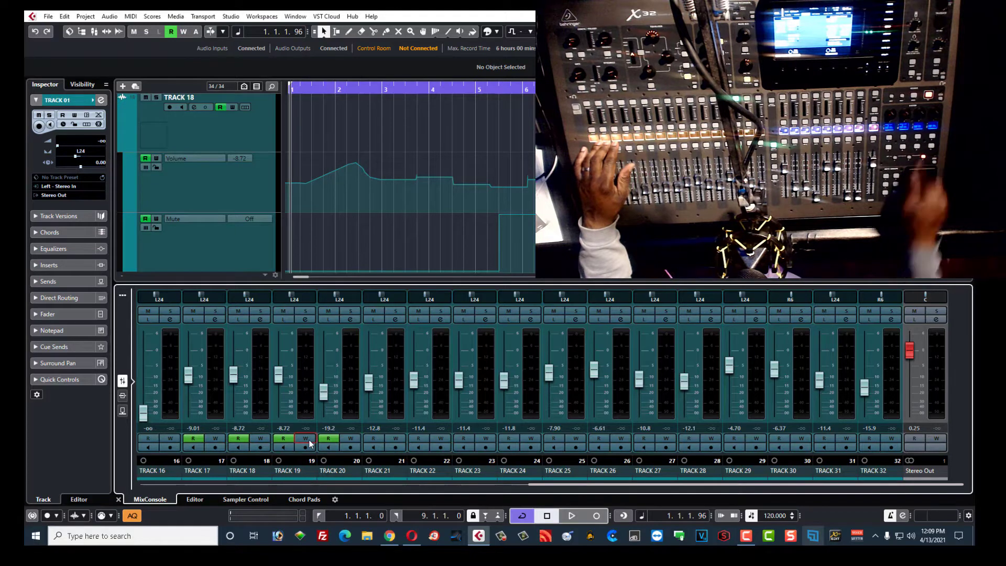
Step: Start playback so the X32 fader 1 and mute moves are written to Track 17
key("space")
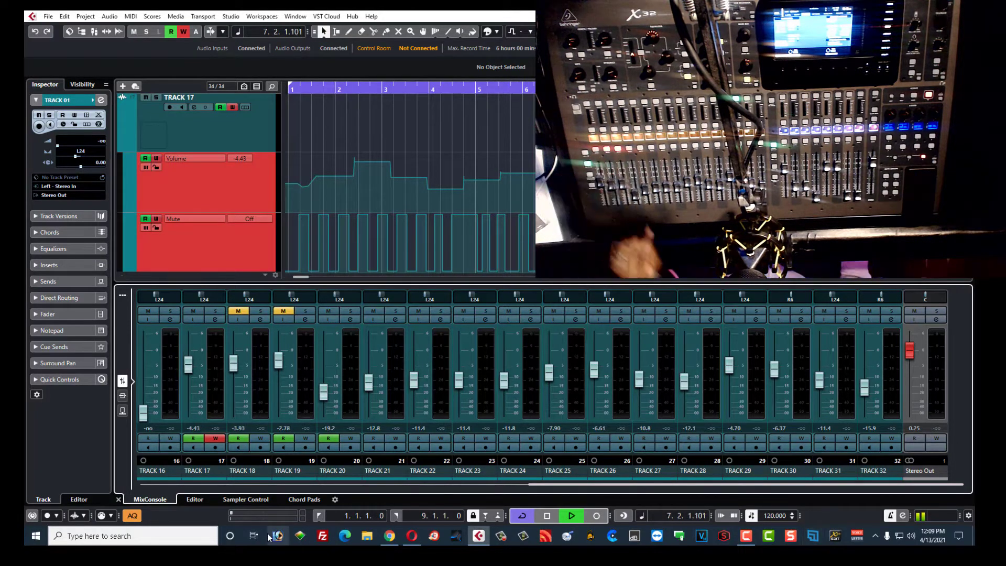
Step: Turn off Write automation on Track 17 and stop playback
left_click(215, 439)
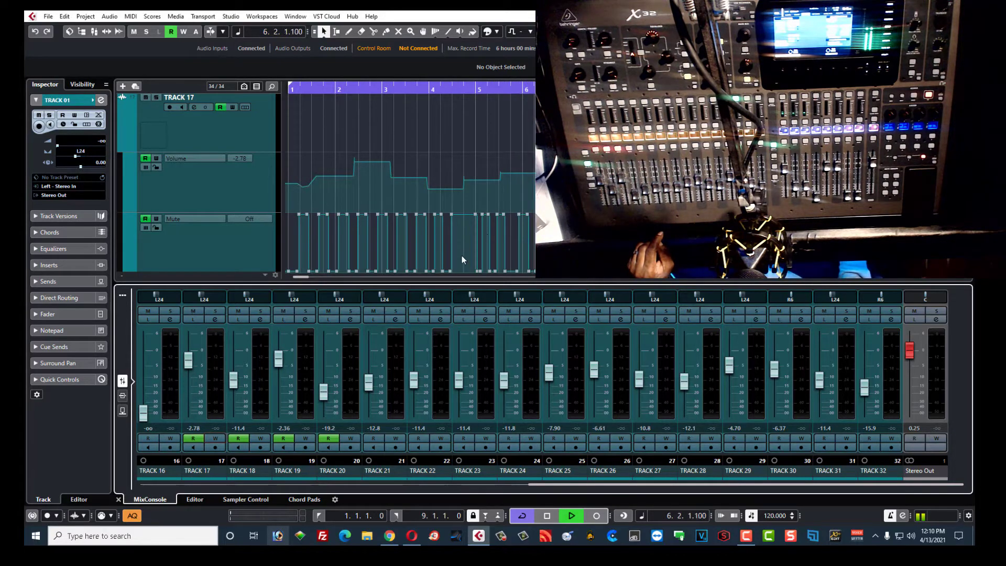
left_click(550, 517)
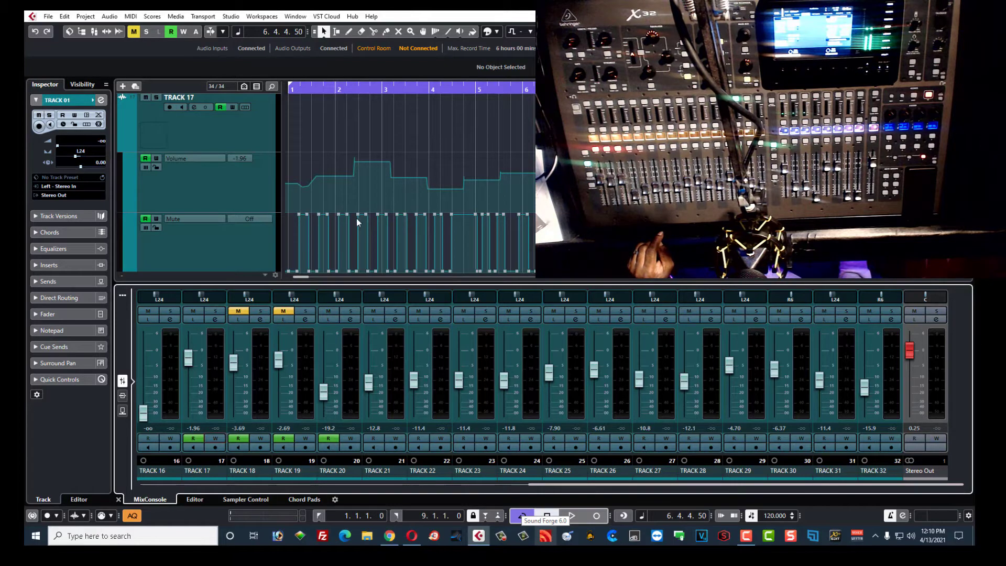
Step: Scroll through the tracks to inspect Track 19's Volume and Mute lanes, then open the Studio menu
scroll(519, 155, "down", 7)
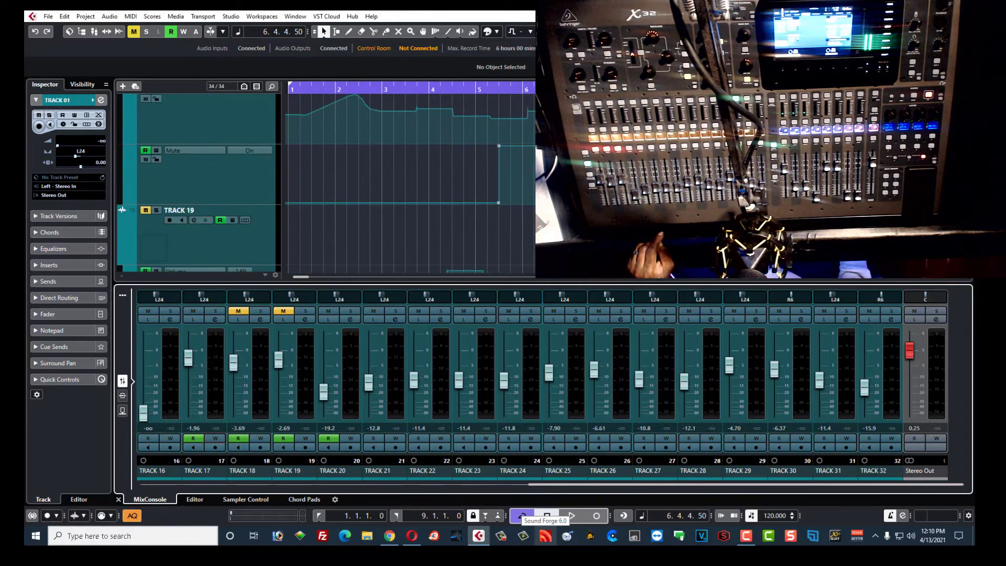
scroll(409, 184, "down", 4)
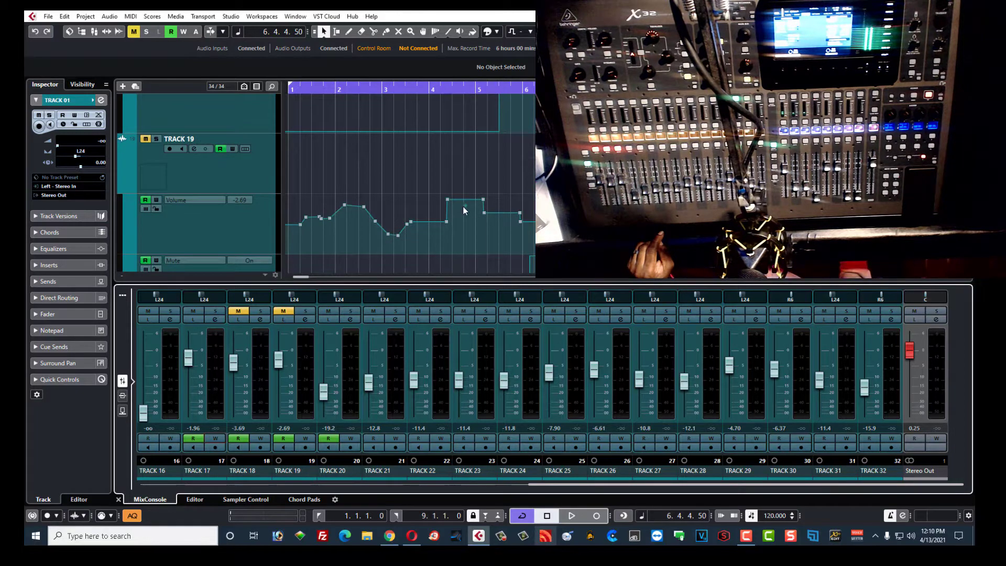
scroll(464, 208, "up", 10)
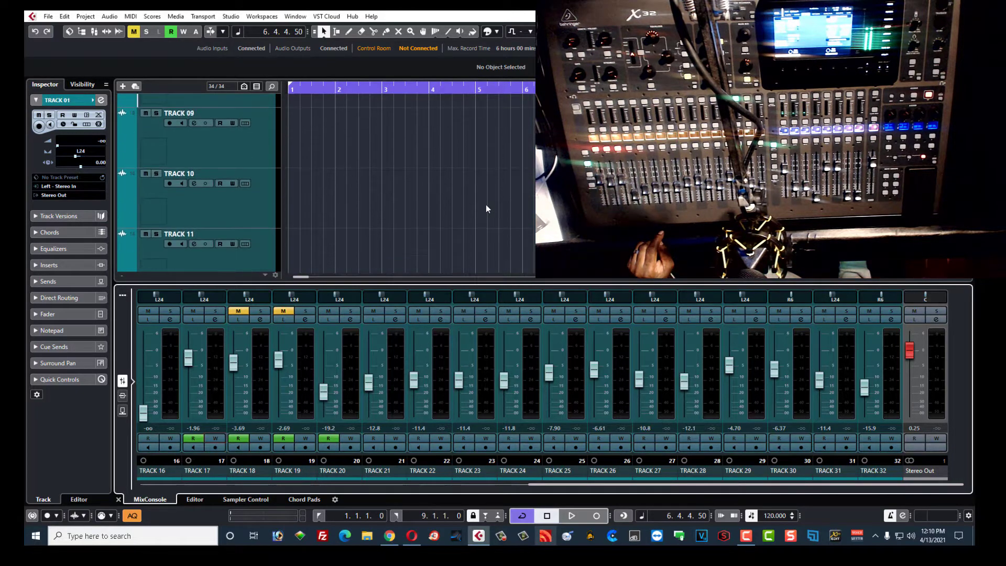
scroll(487, 209, "up", 7)
scroll(487, 206, "down", 12)
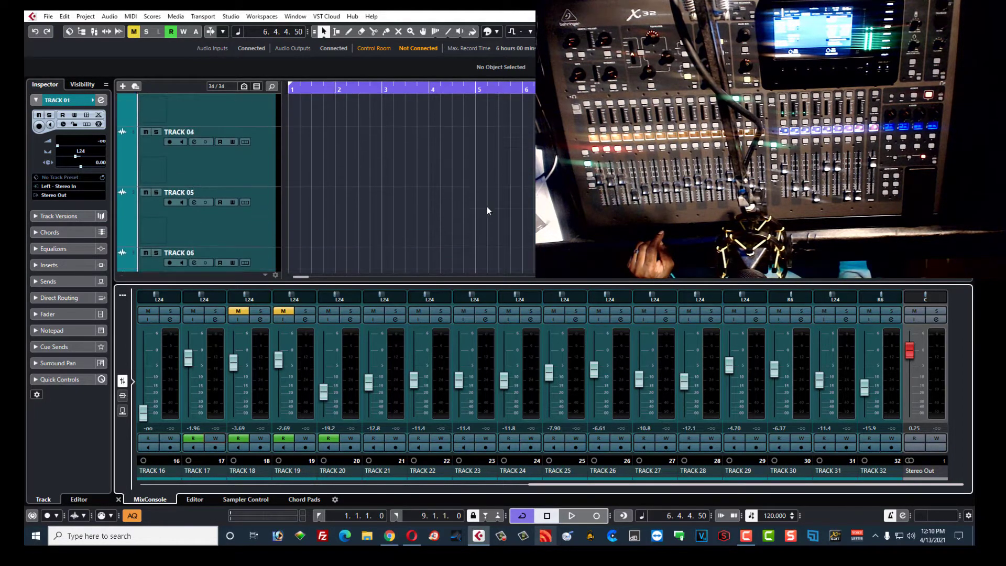
scroll(494, 223, "down", 8)
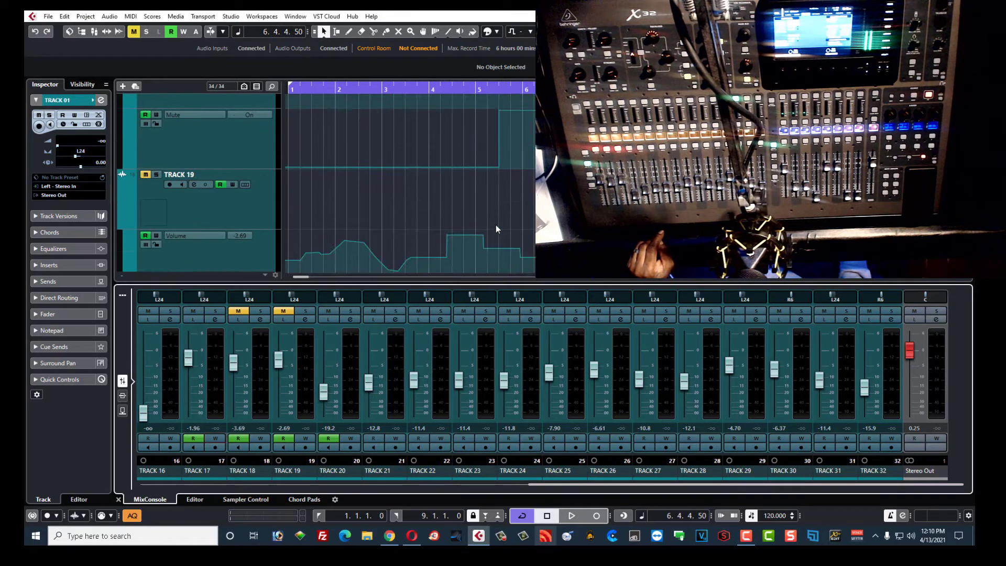
scroll(495, 225, "down", 2)
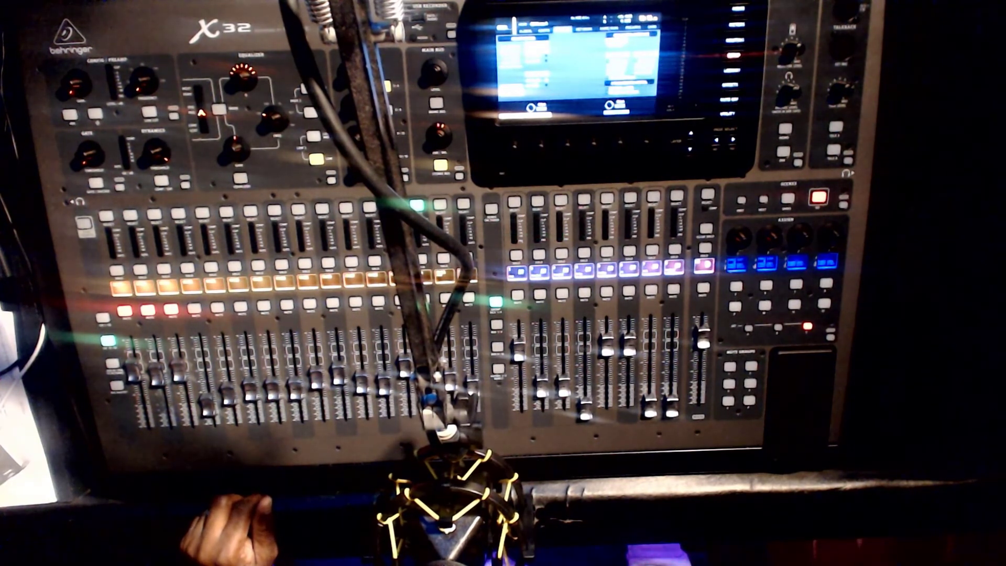
left_click(275, 20)
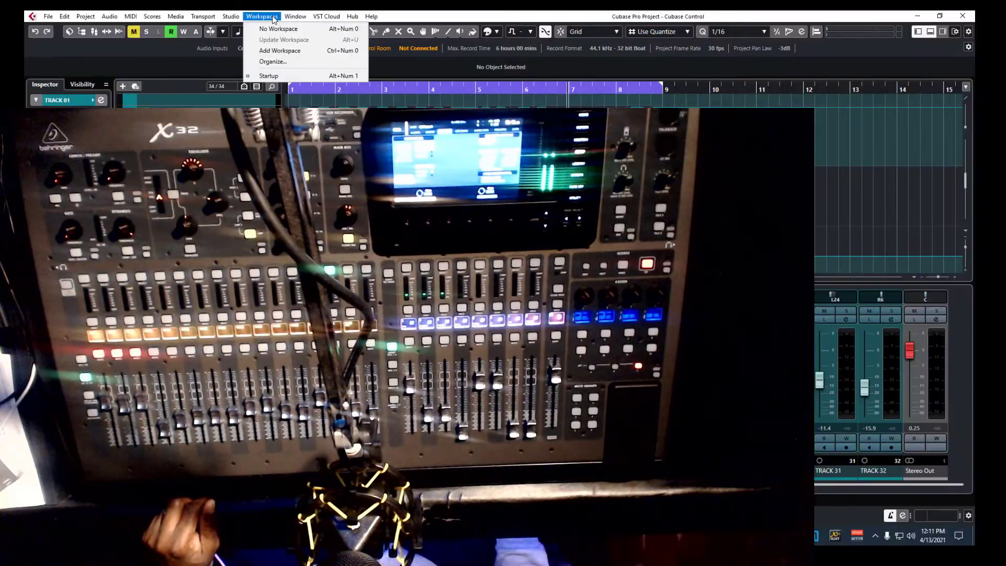
mouse_move(240, 19)
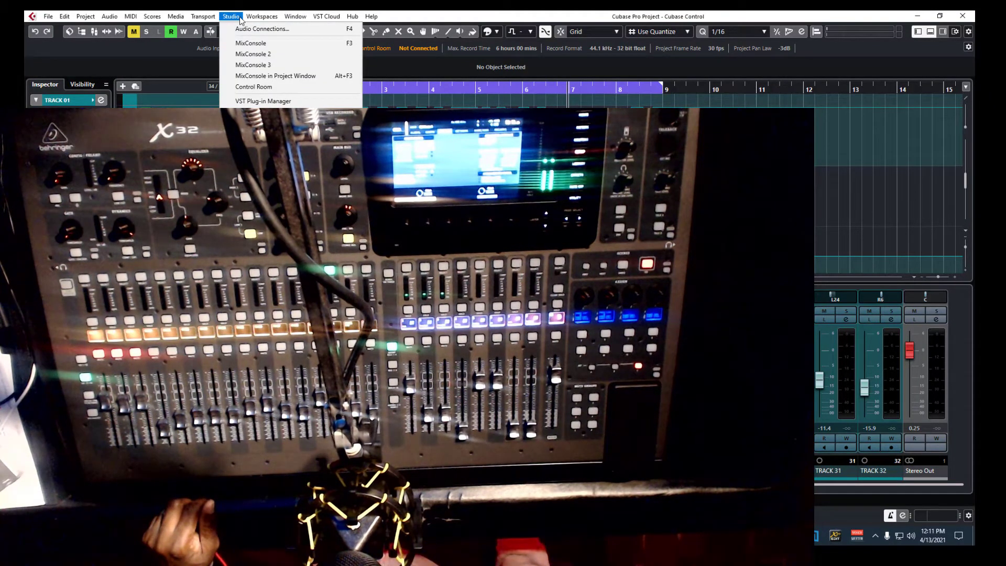
Step: Close the Studio menu, leaving the project window and lower-zone MixConsole visible
left_click(256, 173)
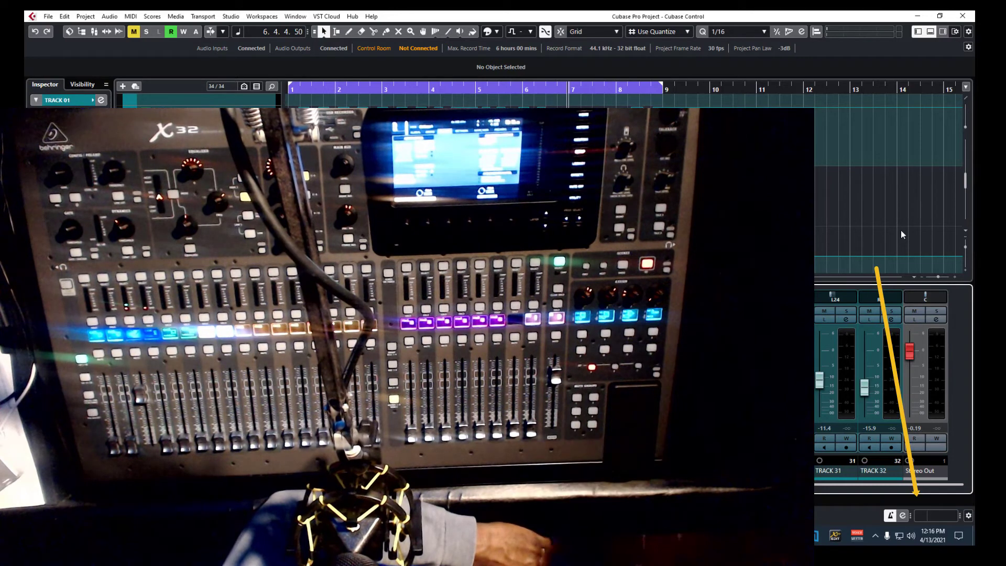
Step: Open Studio Setup's Generic Remote and delete the fader and first pan mappings
left_click(231, 16)
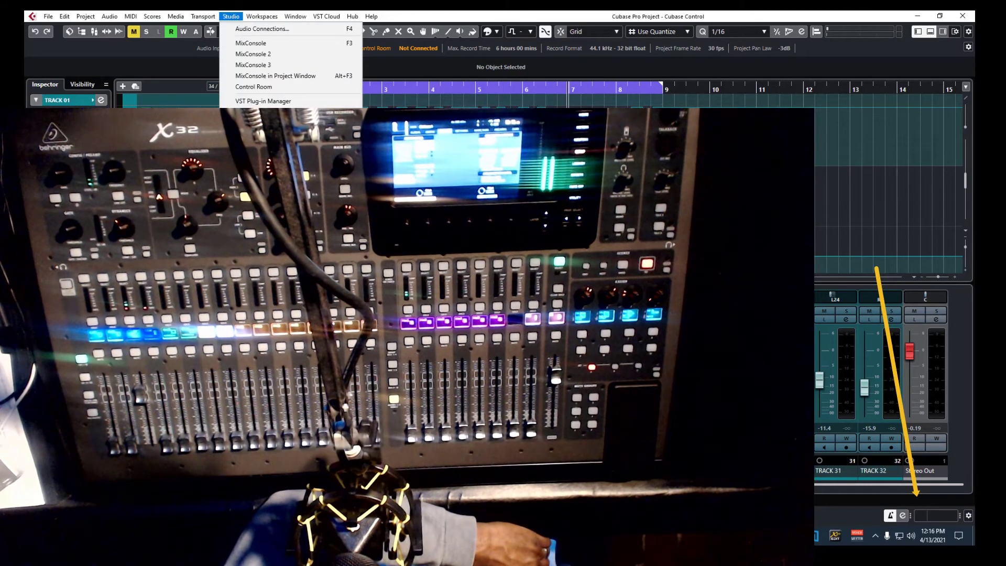
left_click(257, 175)
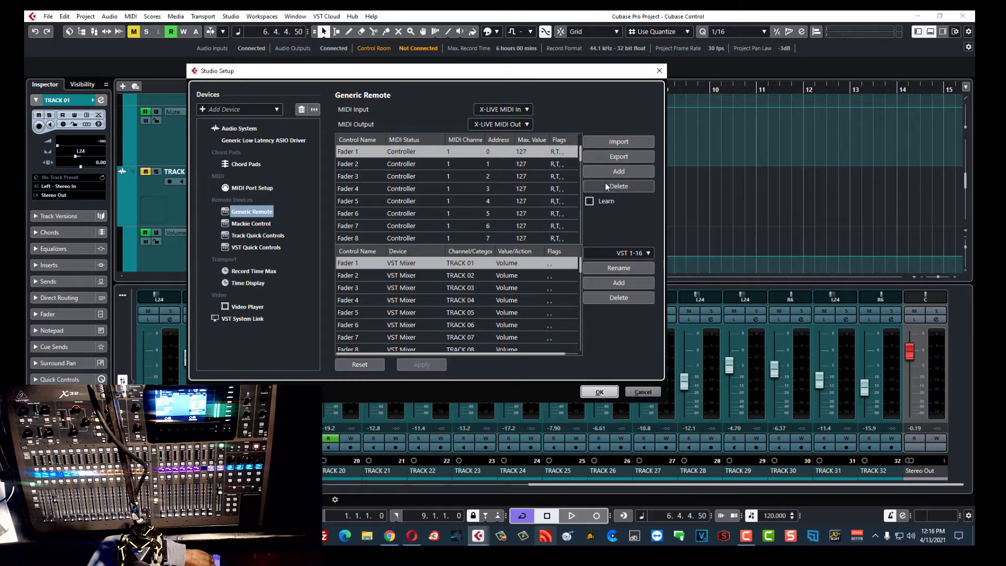
left_click(615, 187)
left_click(615, 187)
left_click(615, 187)
left_click(615, 187)
left_click(614, 186)
left_click(615, 186)
left_click(615, 186)
left_click(615, 186)
left_click(614, 186)
left_click(615, 186)
left_click(615, 186)
left_click(615, 187)
left_click(614, 186)
left_click(615, 186)
left_click(614, 186)
left_click(614, 186)
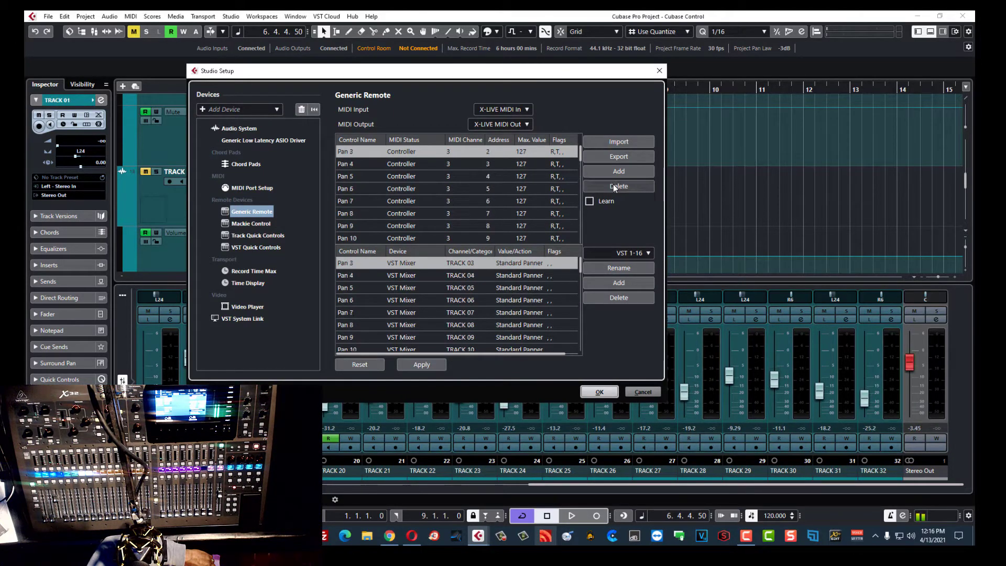
left_click(614, 187)
left_click(615, 187)
left_click(615, 187)
left_click(614, 186)
left_click(615, 187)
left_click(615, 186)
left_click(614, 186)
left_click(615, 187)
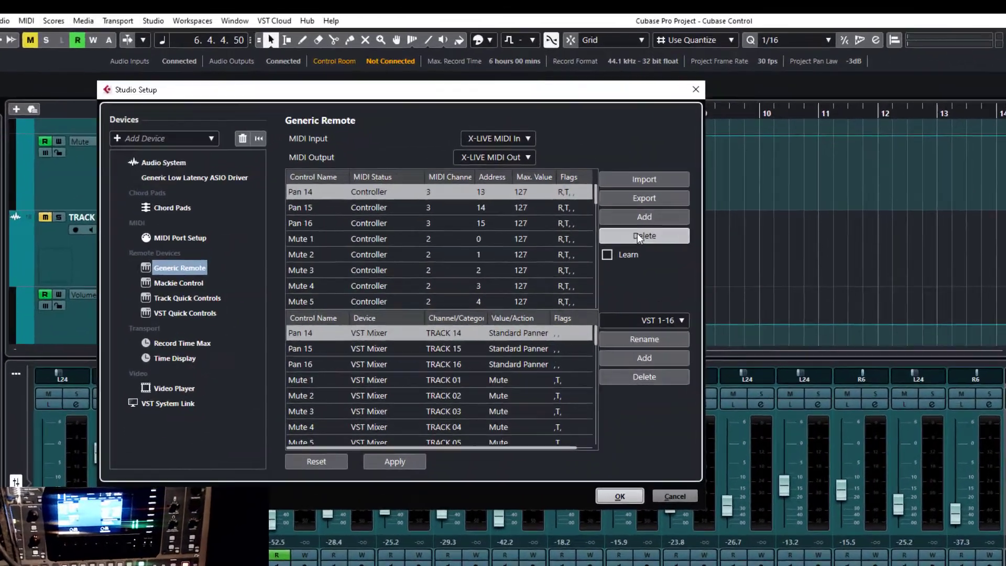
Step: Delete the mute mappings and the Send-1 level mappings
left_click(656, 272)
left_click(656, 270)
left_click(656, 271)
left_click(657, 271)
left_click(656, 271)
left_click(656, 271)
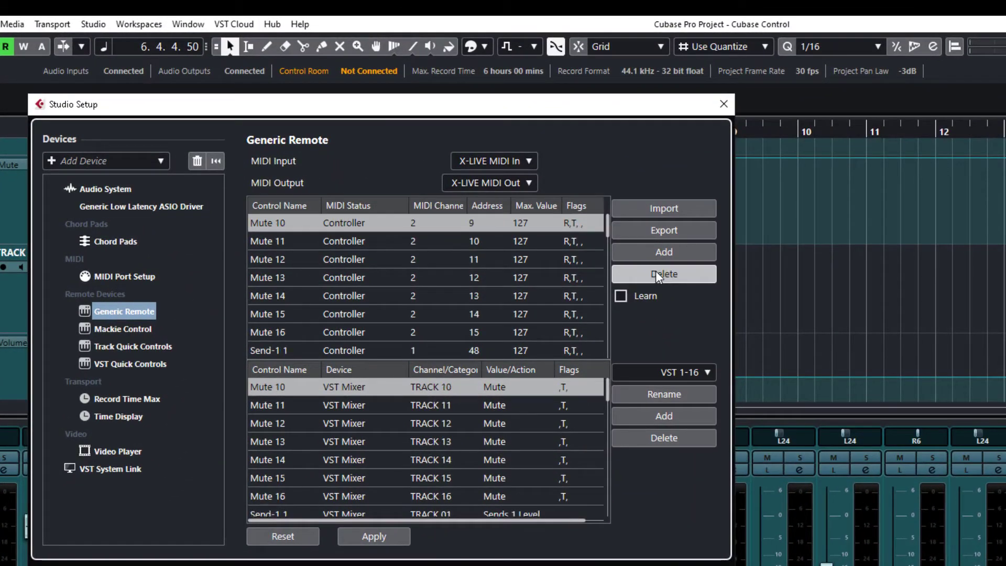
left_click(656, 270)
left_click(656, 271)
left_click(655, 271)
left_click(656, 271)
left_click(656, 271)
left_click(656, 270)
left_click(656, 270)
left_click(655, 271)
left_click(656, 270)
left_click(655, 270)
left_click(656, 271)
left_click(656, 270)
left_click(655, 271)
left_click(656, 271)
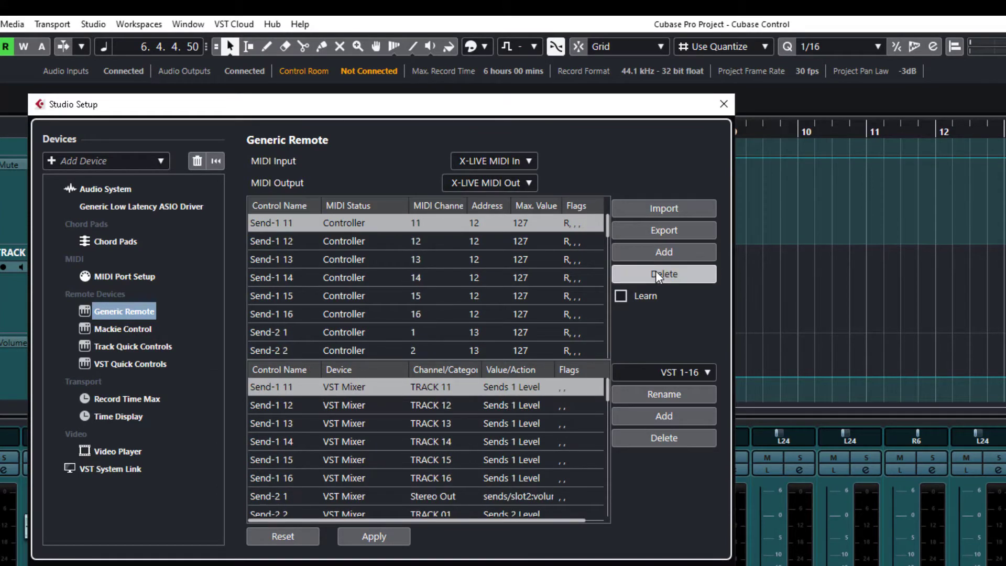
left_click(656, 270)
left_click(656, 271)
Step: Delete the Send-2 level mappings and further old remote mappings
left_click(655, 271)
left_click(656, 271)
left_click(655, 271)
left_click(656, 270)
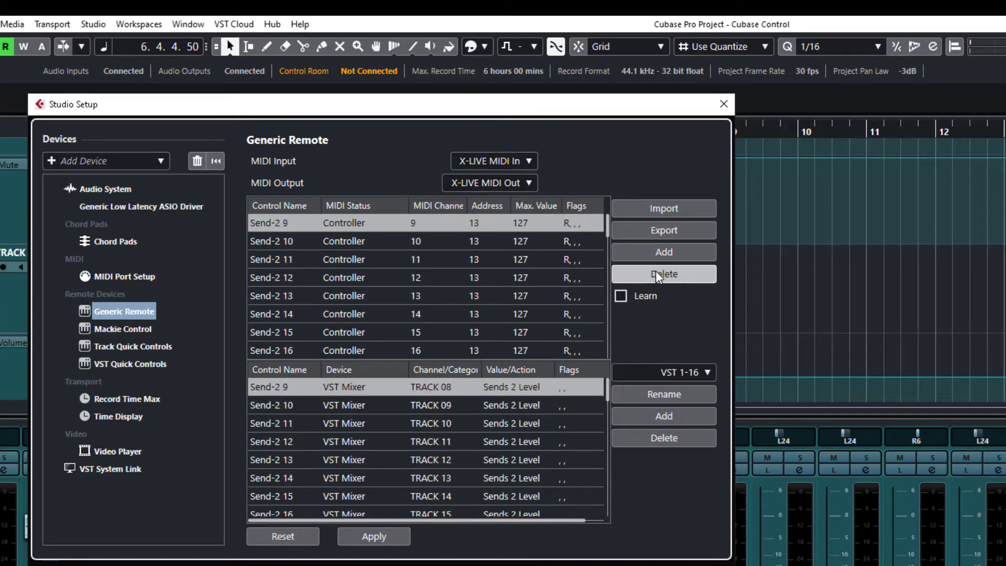
left_click(655, 271)
left_click(656, 271)
left_click(656, 271)
left_click(655, 271)
left_click(656, 270)
left_click(656, 270)
left_click(655, 270)
left_click(655, 271)
left_click(656, 270)
left_click(655, 271)
left_click(655, 271)
left_click(655, 270)
left_click(656, 271)
left_click(656, 271)
left_click(656, 271)
left_click(656, 270)
left_click(656, 270)
left_click(656, 270)
left_click(656, 270)
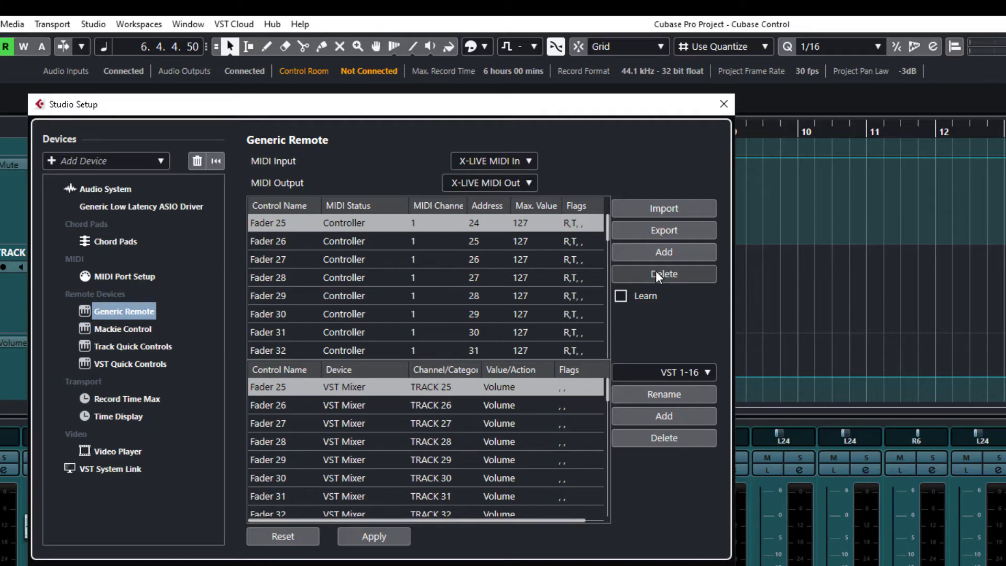
Step: Delete the Fader 25–32 mappings and open the MIDI Input choices
left_click(655, 270)
left_click(655, 270)
left_click(656, 271)
left_click(656, 270)
left_click(655, 271)
left_click(655, 271)
left_click(655, 270)
left_click(655, 270)
left_click(656, 271)
left_click(656, 271)
left_click(655, 271)
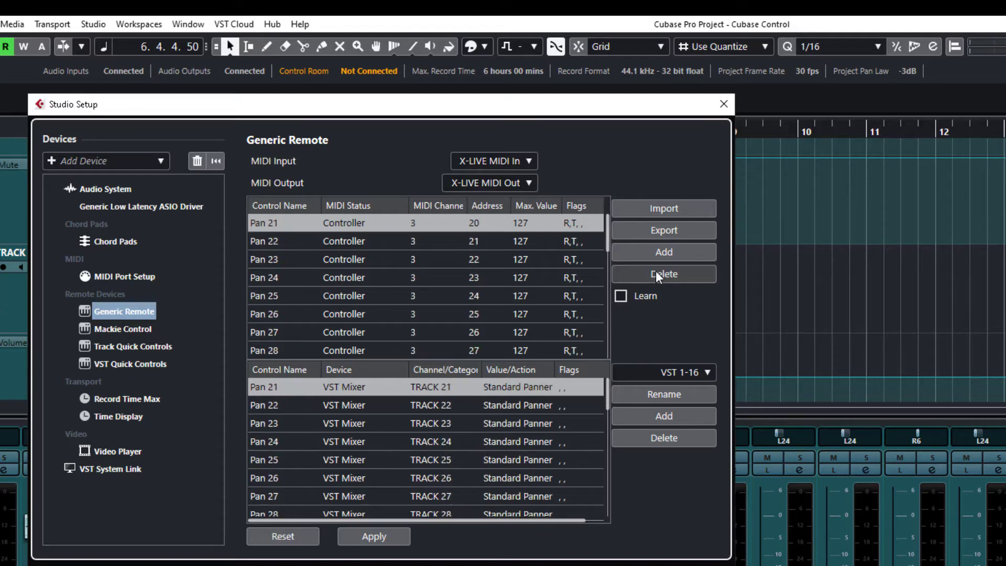
left_click(509, 163)
Step: Set the Generic Remote MIDI input and output both to Not Connected
left_click(504, 180)
left_click(502, 180)
left_click(501, 204)
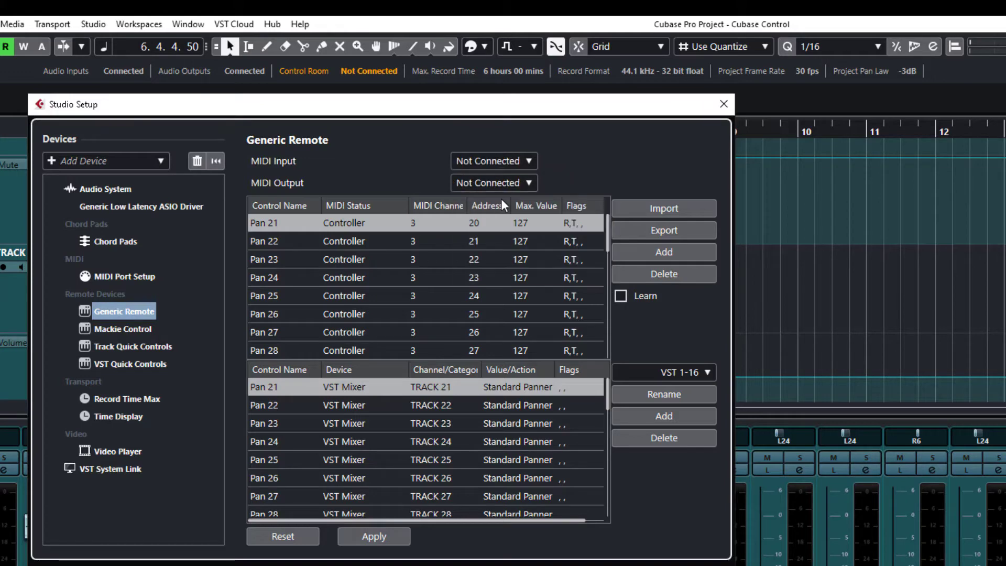
Step: Delete the Pan 21–28, master and remaining mute mappings until both tables are empty
left_click(668, 273)
left_click(668, 272)
left_click(668, 273)
left_click(668, 272)
left_click(668, 272)
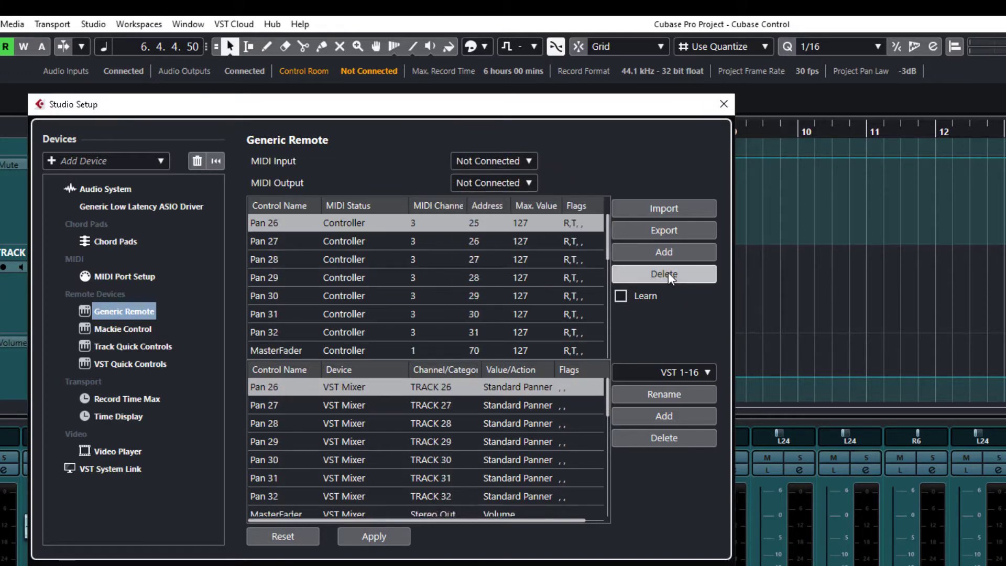
left_click(668, 272)
left_click(668, 272)
left_click(668, 272)
left_click(668, 272)
left_click(668, 272)
left_click(668, 272)
left_click(668, 272)
left_click(669, 272)
left_click(668, 272)
left_click(669, 272)
left_click(668, 272)
left_click(668, 272)
double_click(668, 272)
left_click(668, 272)
left_click(668, 272)
left_click(668, 271)
double_click(668, 272)
left_click(668, 272)
left_click(669, 272)
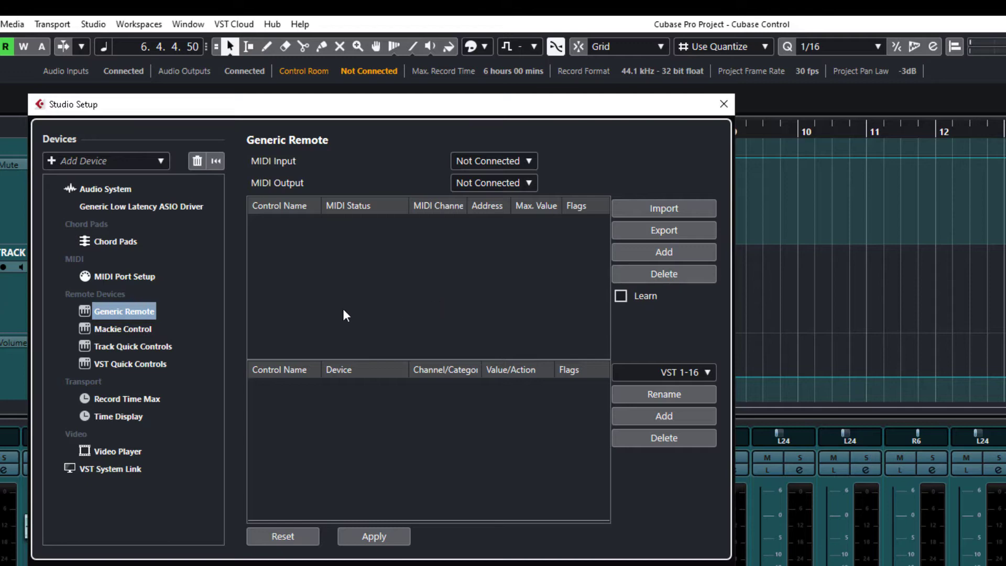
Step: Choose X-LIVE MIDI In as the MIDI Input and X-LIVE MIDI Out as the MIDI Output
left_click(521, 162)
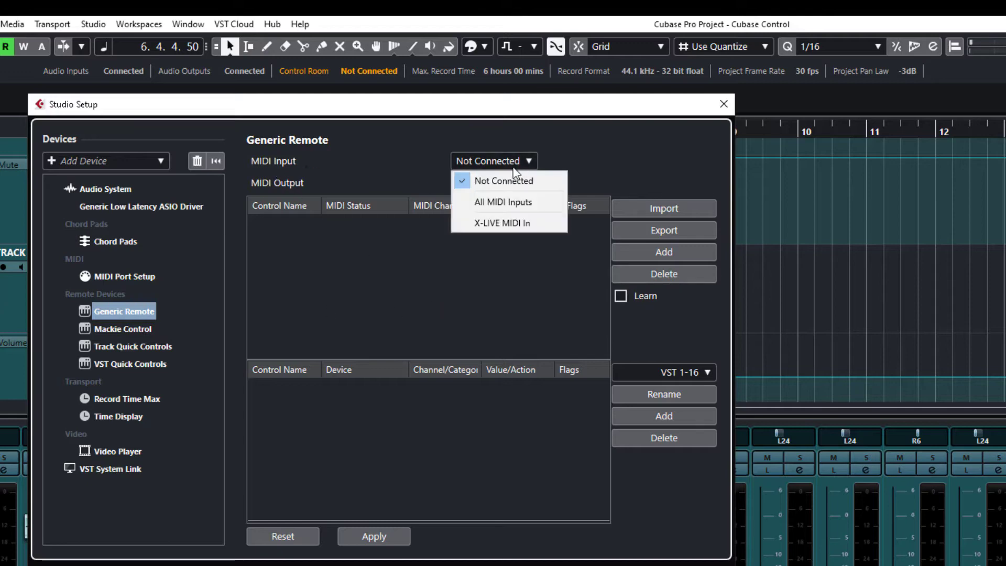
left_click(510, 223)
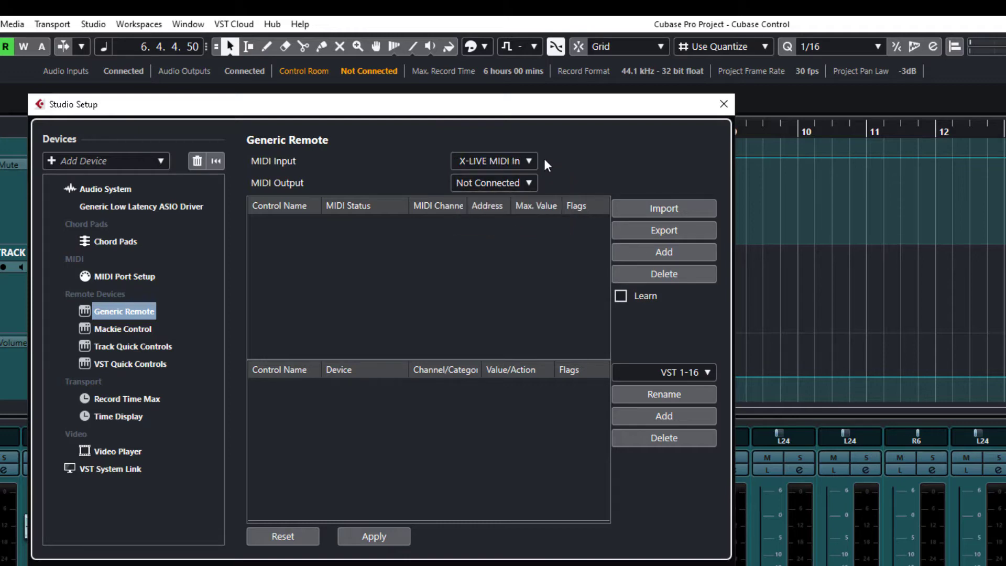
left_click(505, 184)
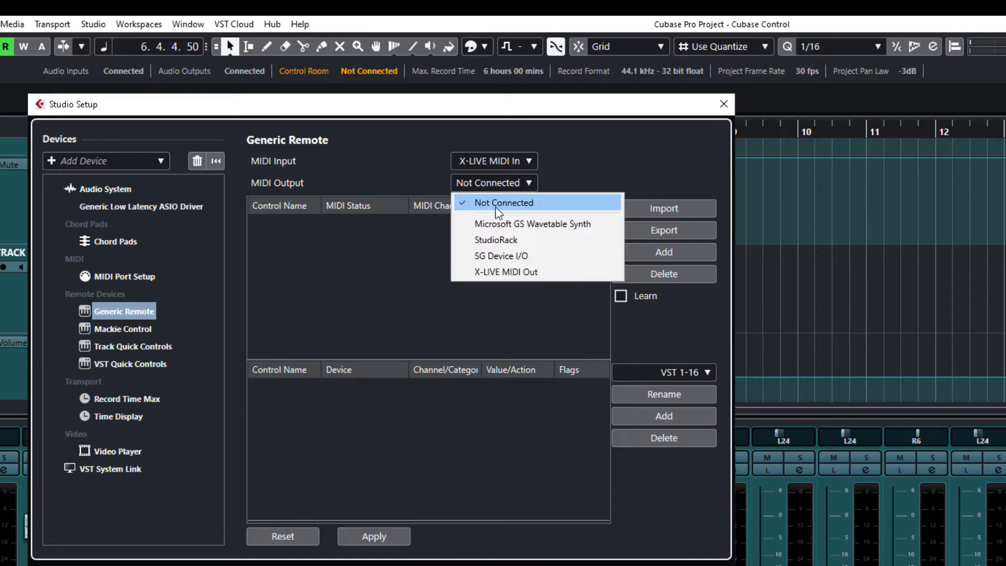
left_click(509, 271)
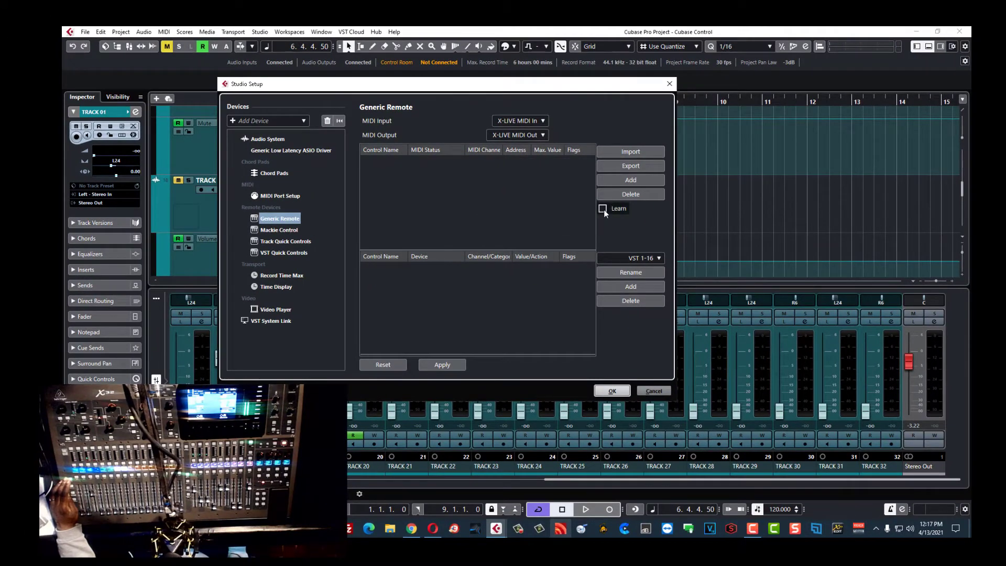
left_click(603, 209)
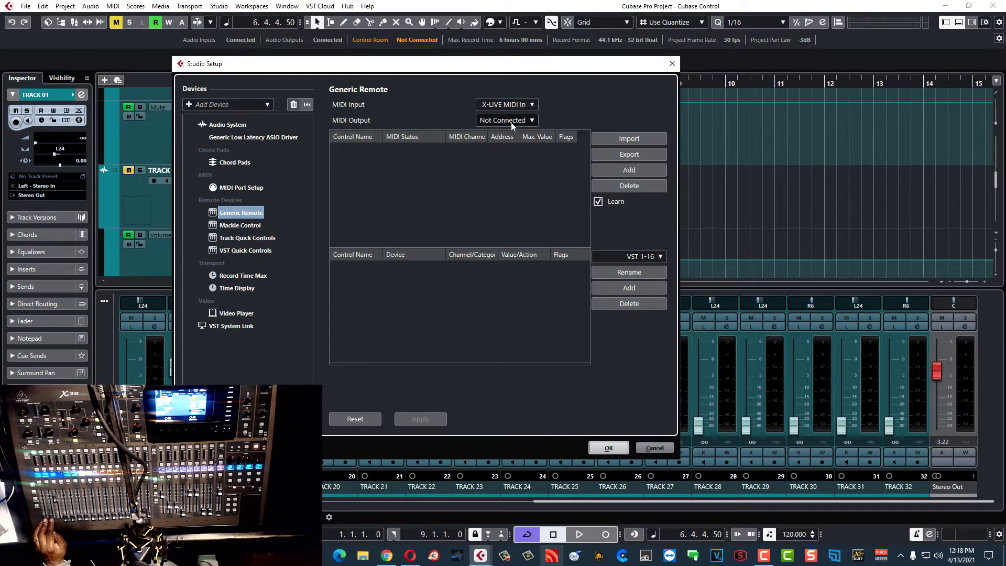
left_click(511, 122)
left_click(516, 183)
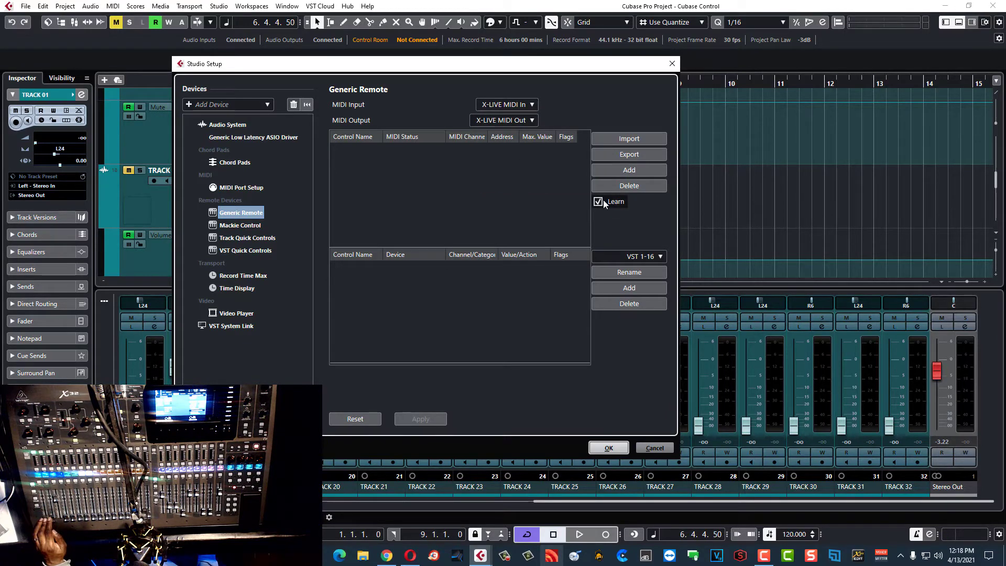
left_click(598, 202)
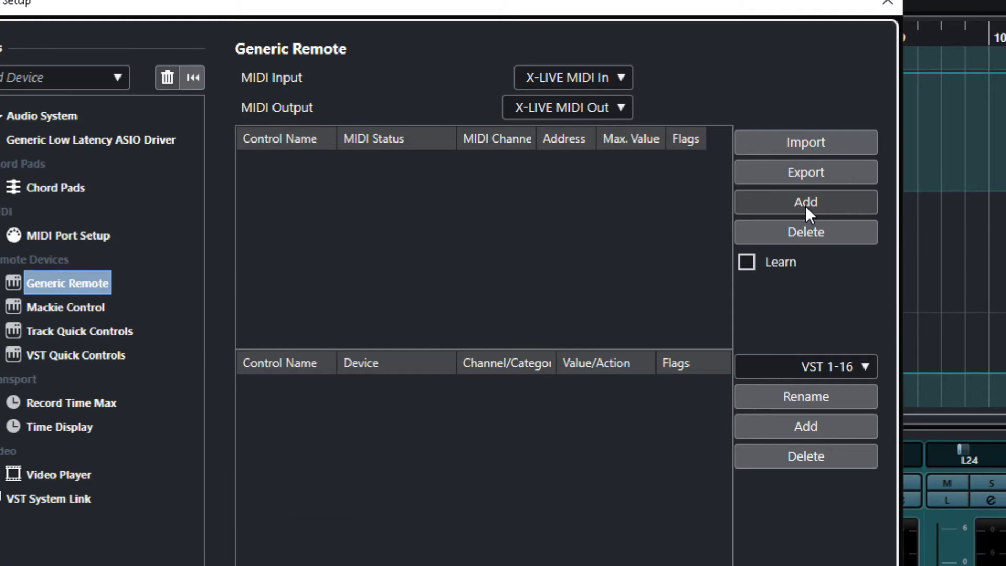
Step: Add a control entry, tick Learn, and rename it from Untitled to 'Fader 1'
left_click(805, 205)
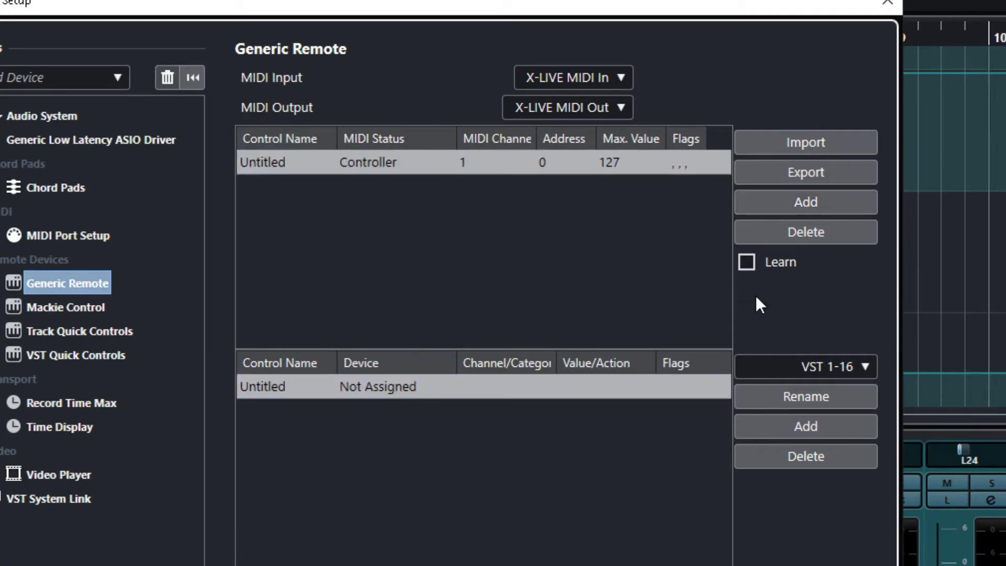
left_click(747, 263)
double_click(271, 164)
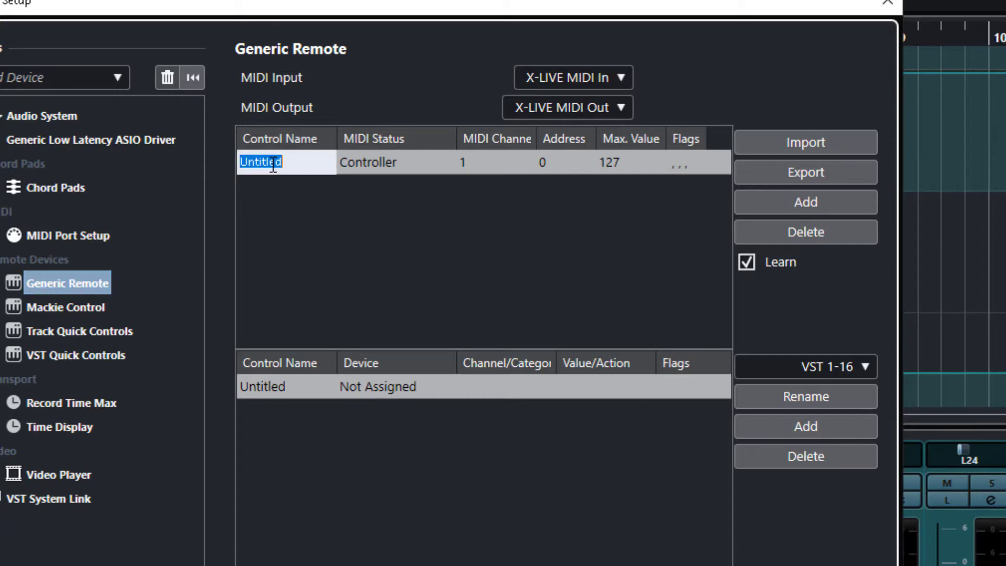
type("Fader 1")
key("Return")
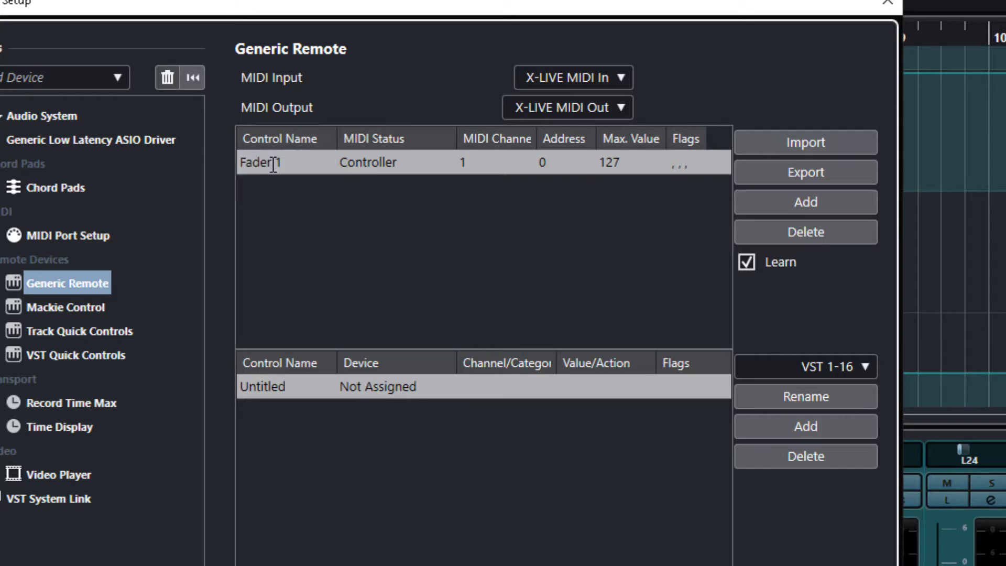
Step: Turn Learn off and assign Fader 1 to the VST Mixer device, channel TRACK 01
left_click(331, 377)
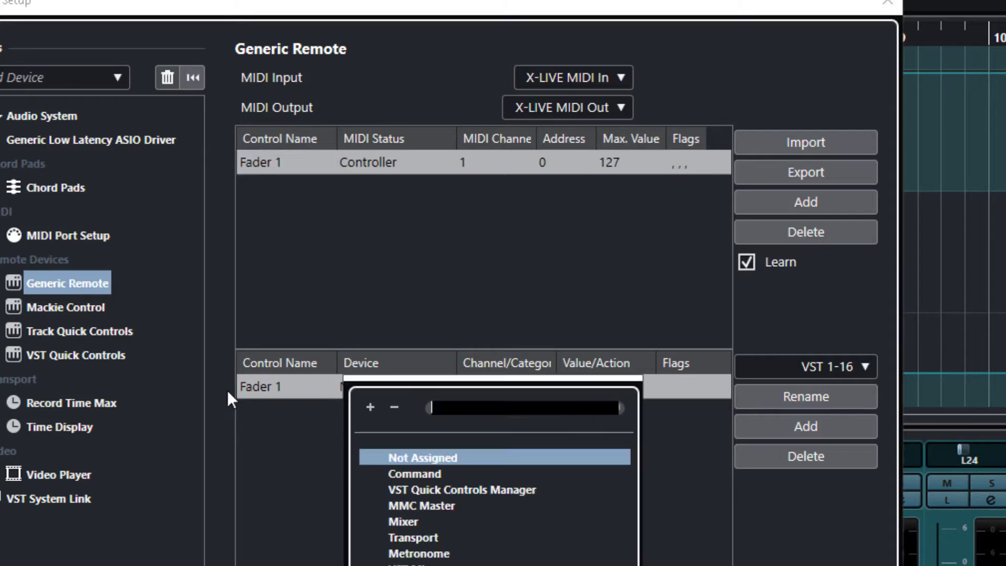
left_click(305, 414)
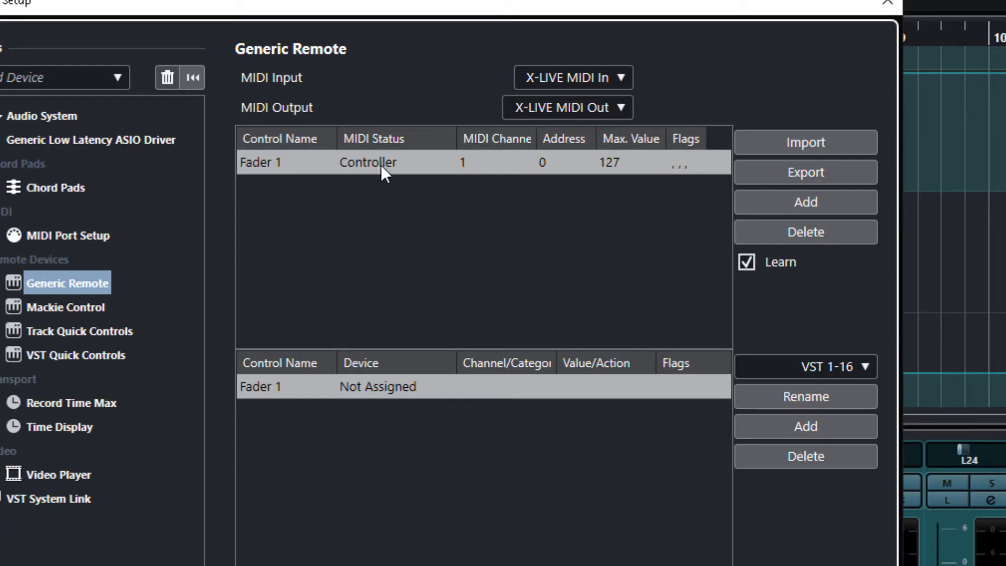
left_click(741, 263)
left_click(380, 386)
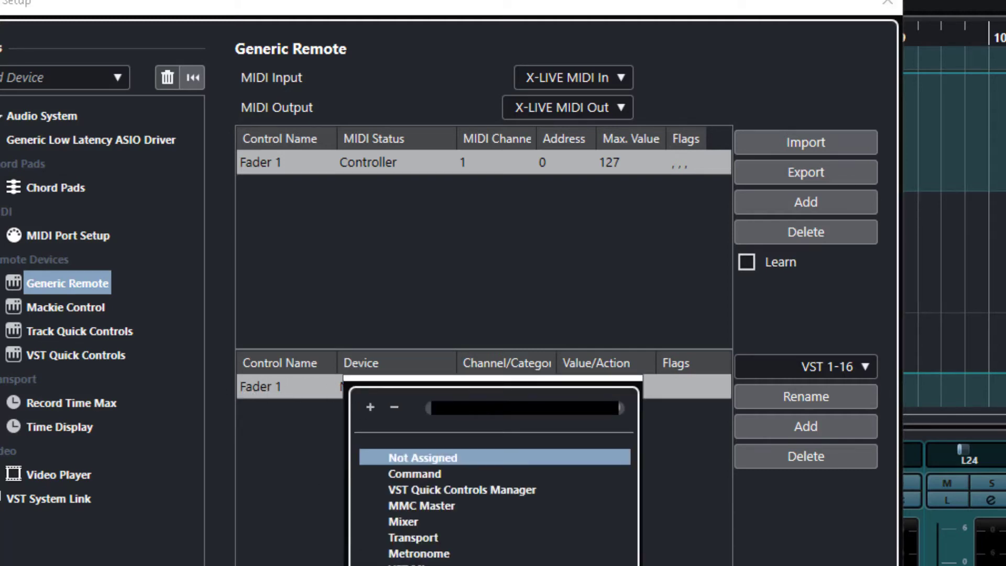
left_click(414, 564)
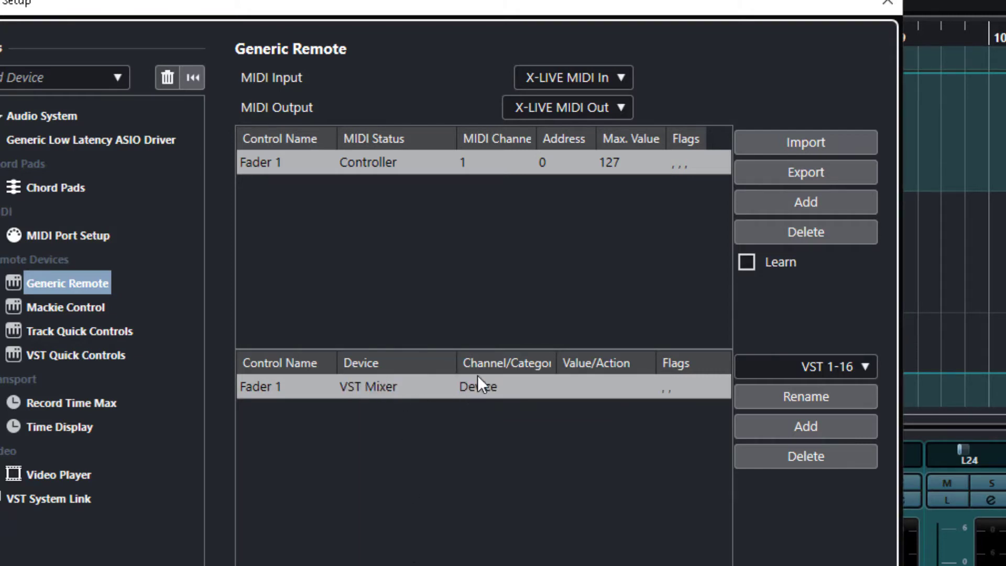
left_click(483, 388)
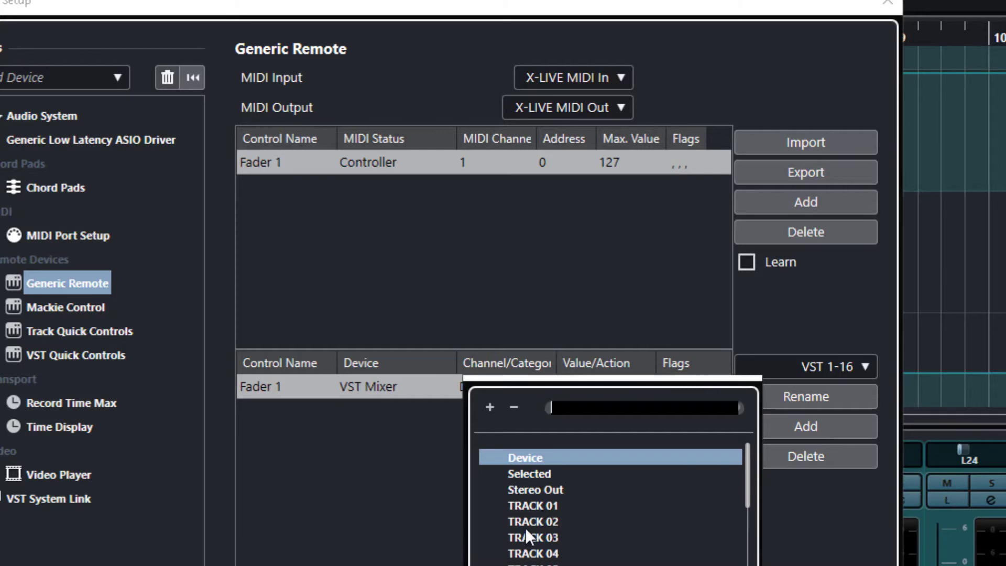
scroll(640, 519, "down", 8)
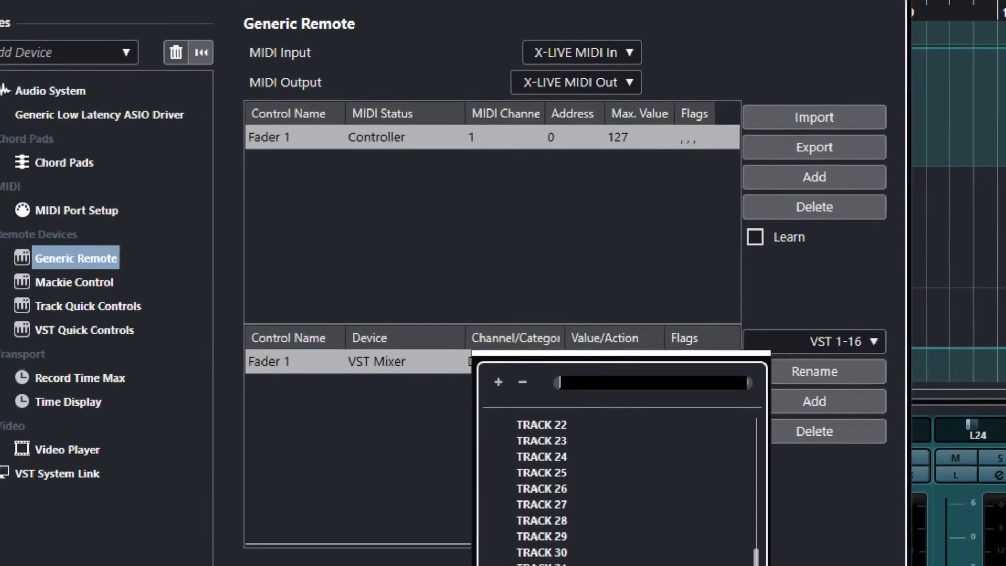
scroll(621, 559, "up", 8)
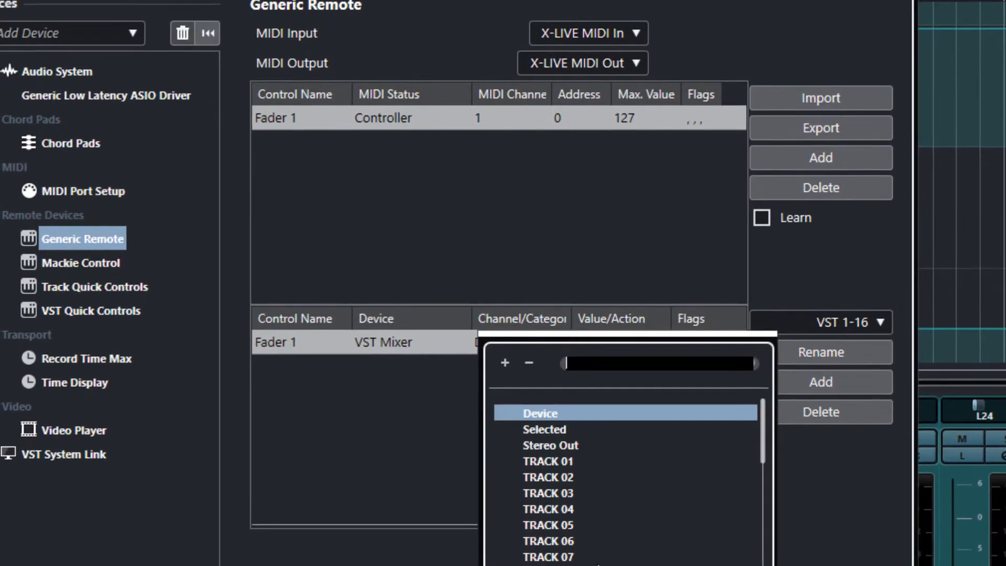
left_click(552, 456)
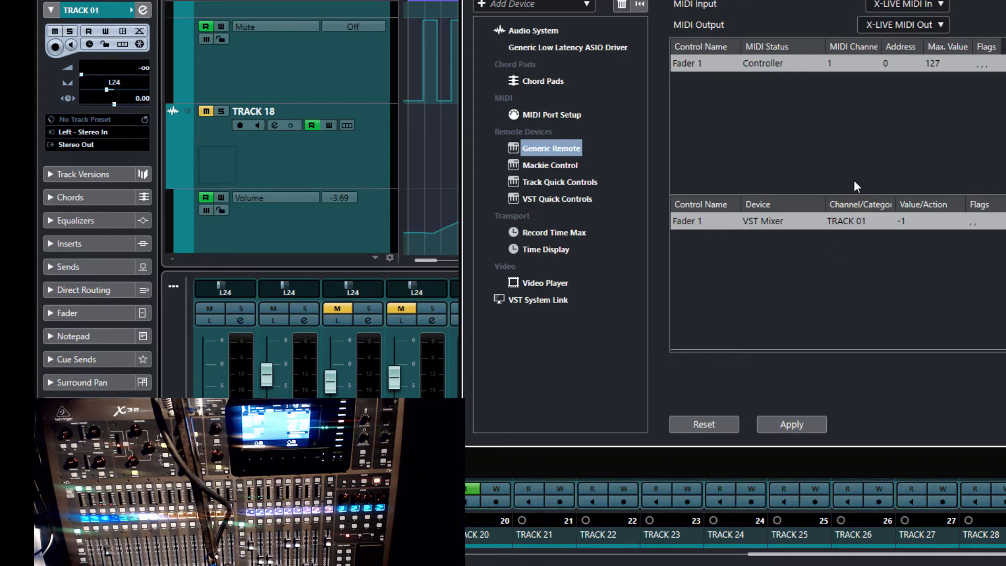
Step: Set Fader 1's Value/Action to Volume and enable its Receive and Transmit flags
left_click(917, 221)
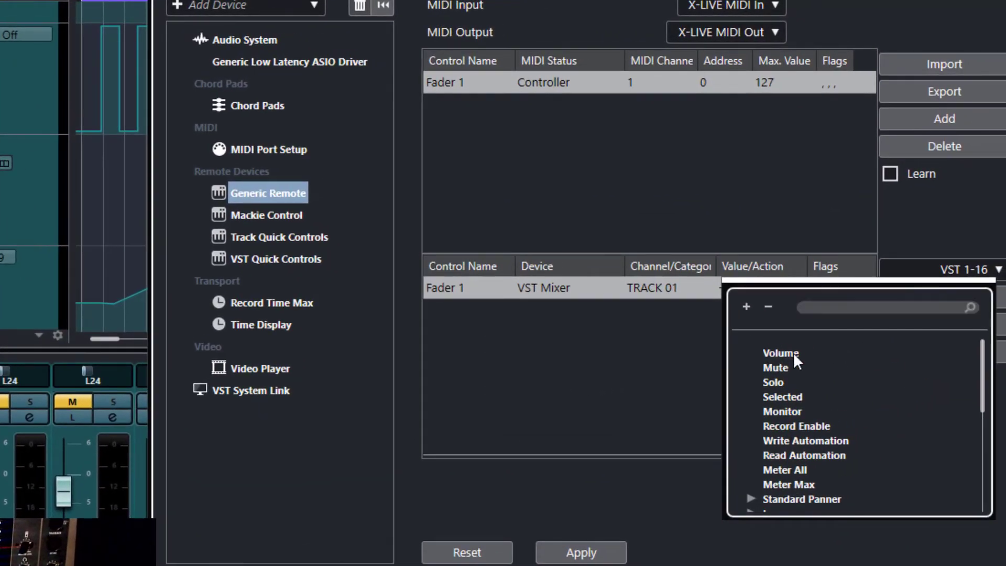
left_click(817, 341)
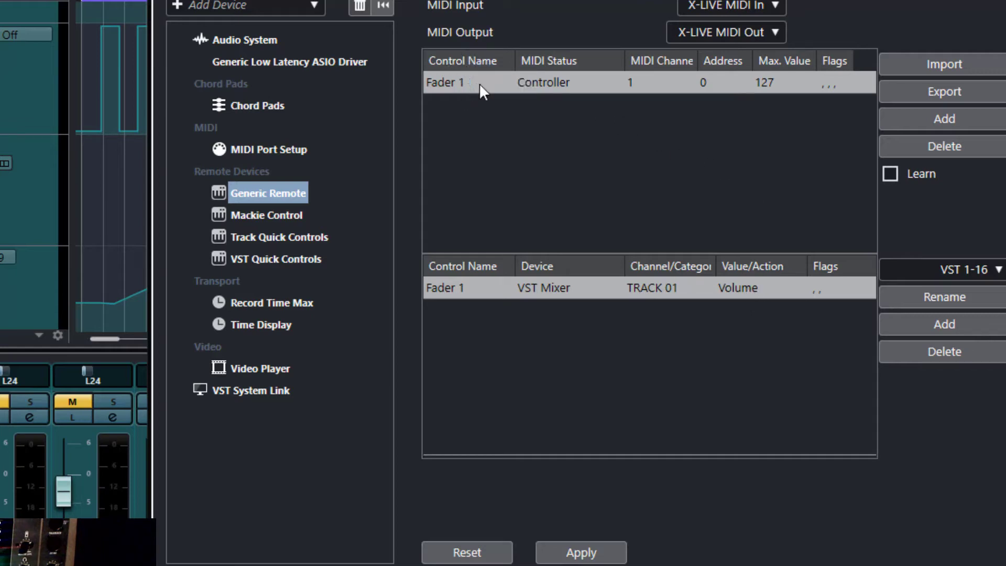
left_click(835, 83)
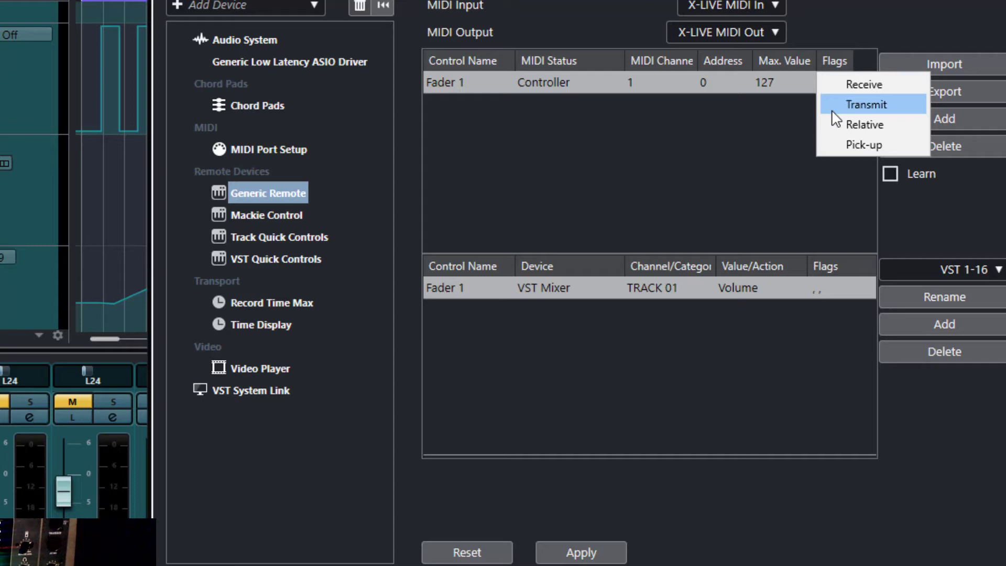
left_click(836, 84)
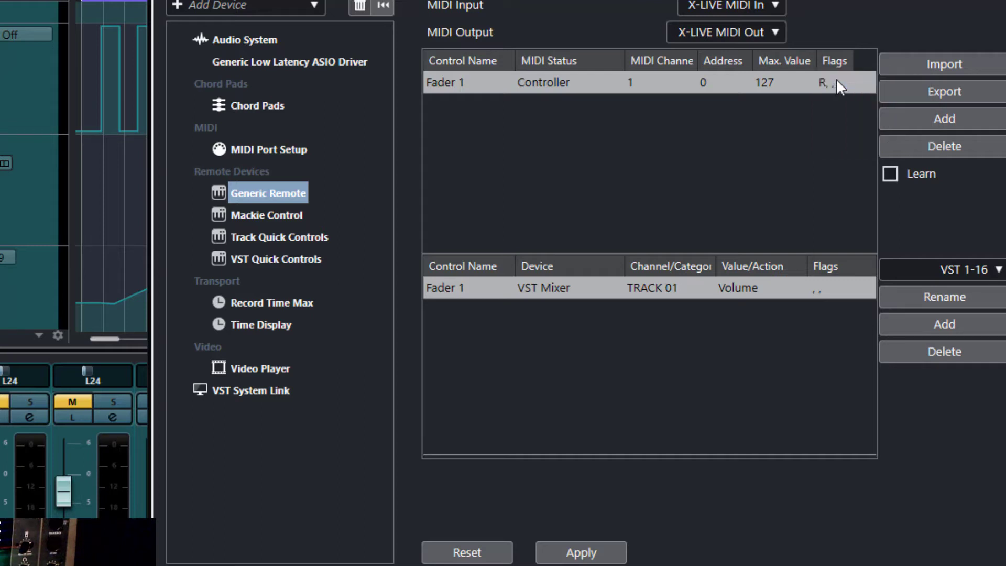
left_click(836, 78)
left_click(834, 106)
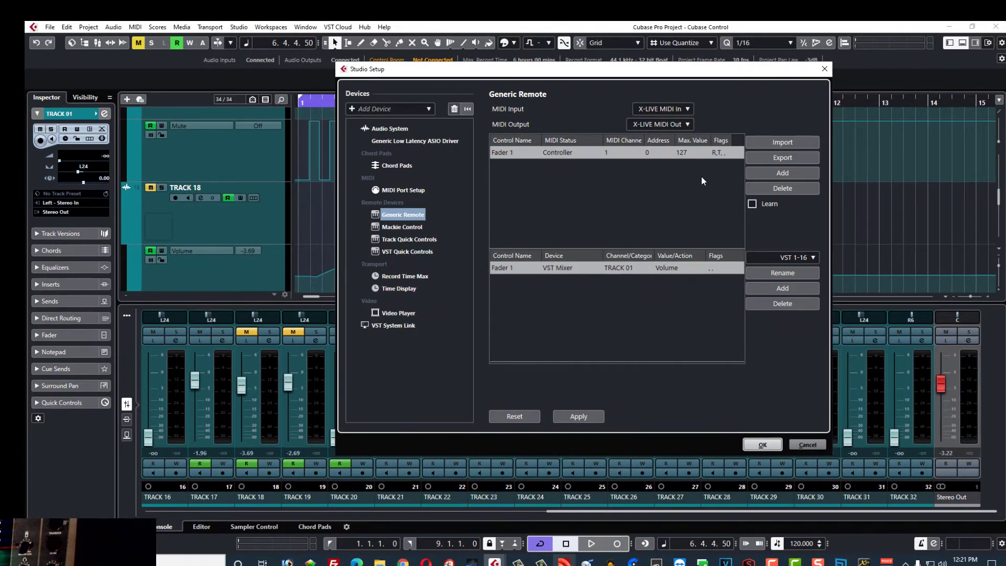
Step: Apply the Generic Remote settings and close Studio Setup with Fader 1 on TRACK 01 Volume
left_click(713, 268)
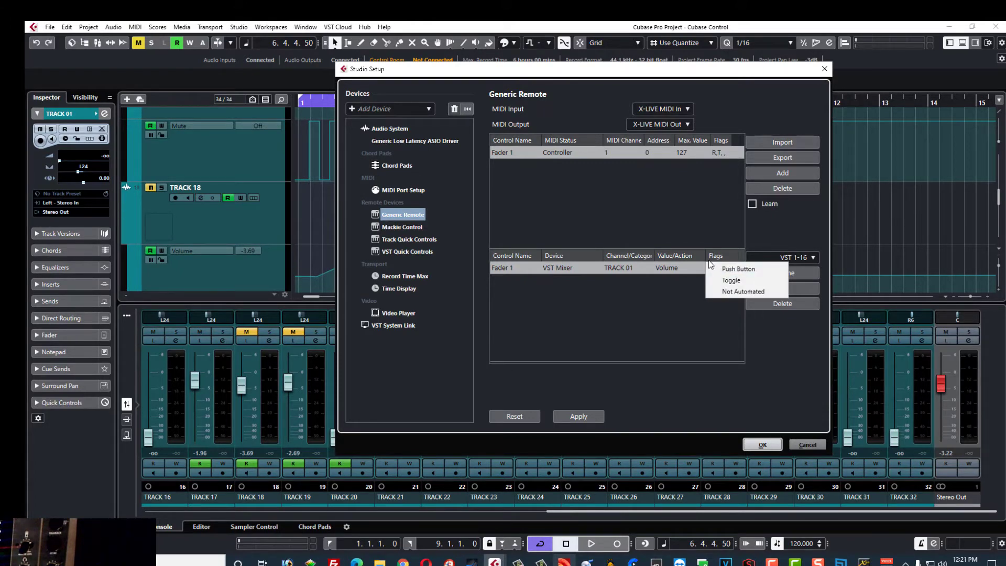
left_click(692, 292)
left_click(579, 416)
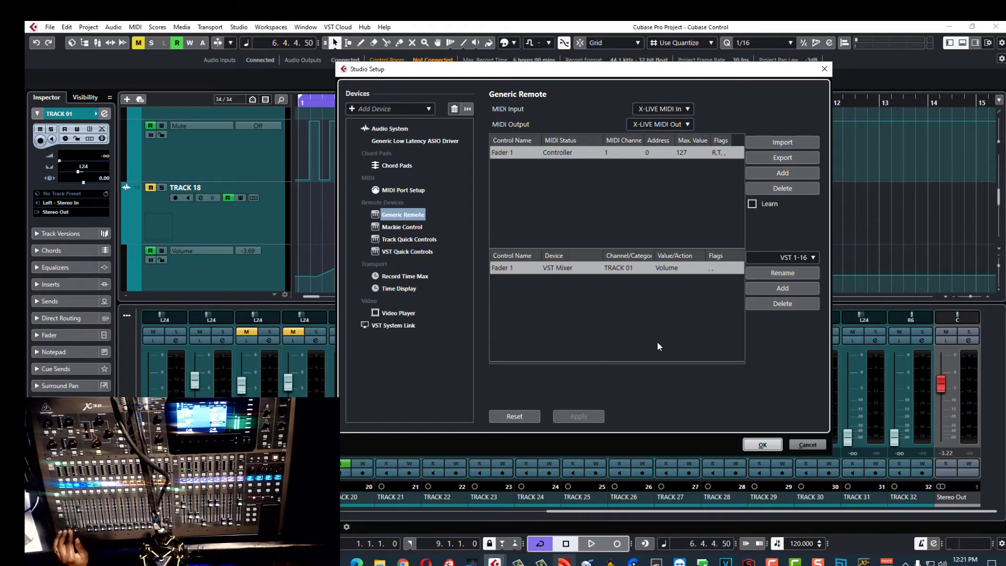
left_click(762, 447)
left_click_drag(588, 510, 170, 501)
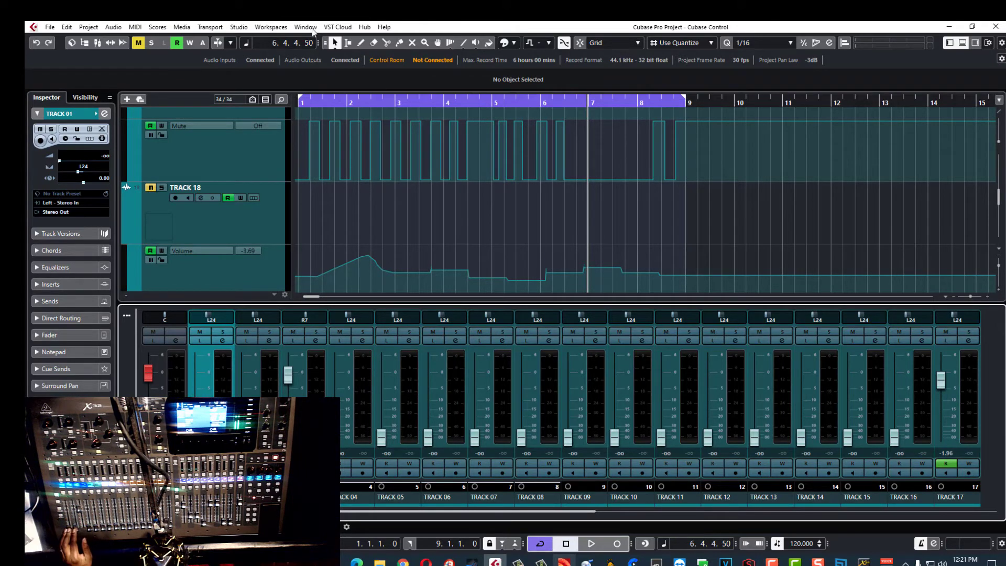
Step: Reopen Studio Setup from the Studio menu, showing the Generic Remote page
left_click(240, 27)
left_click(262, 203)
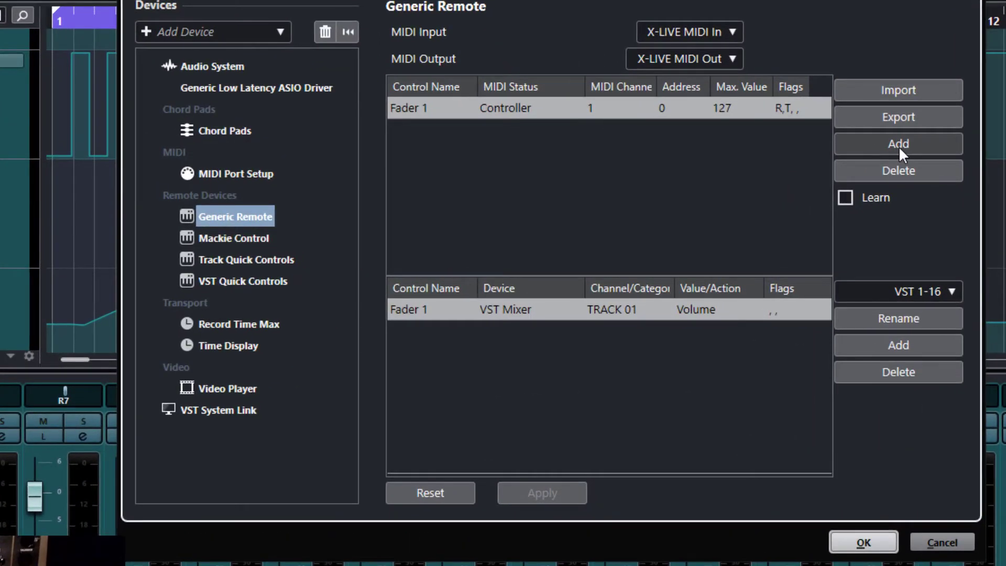
Step: Add a new remote control and learn controller 0 on MIDI channel 2 from the X32
left_click(787, 173)
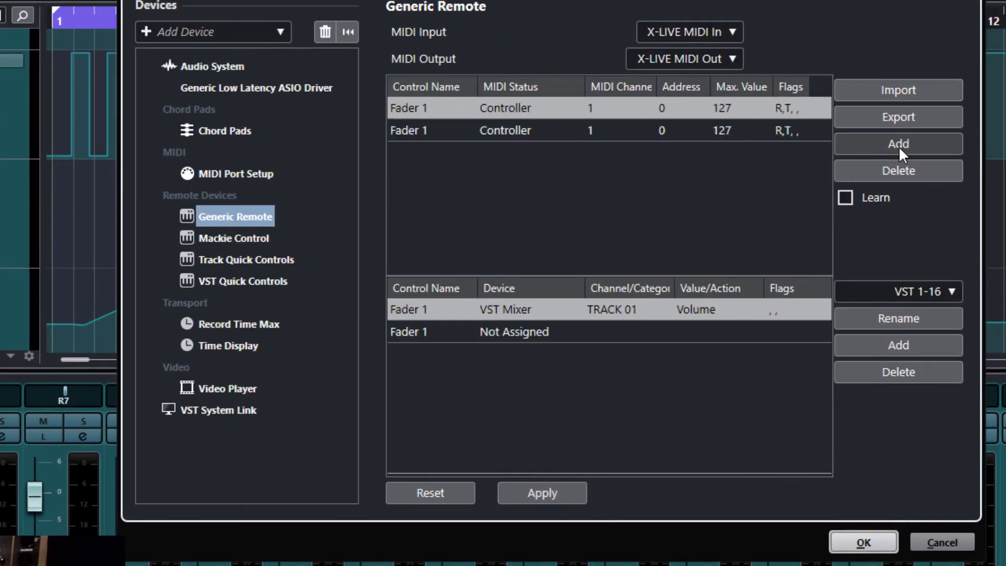
left_click(581, 133)
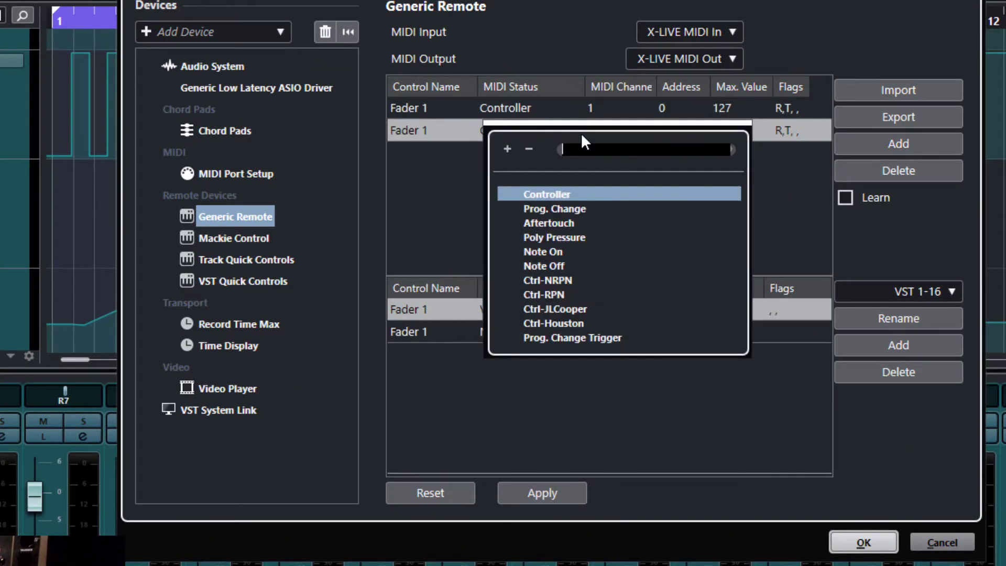
left_click(766, 198)
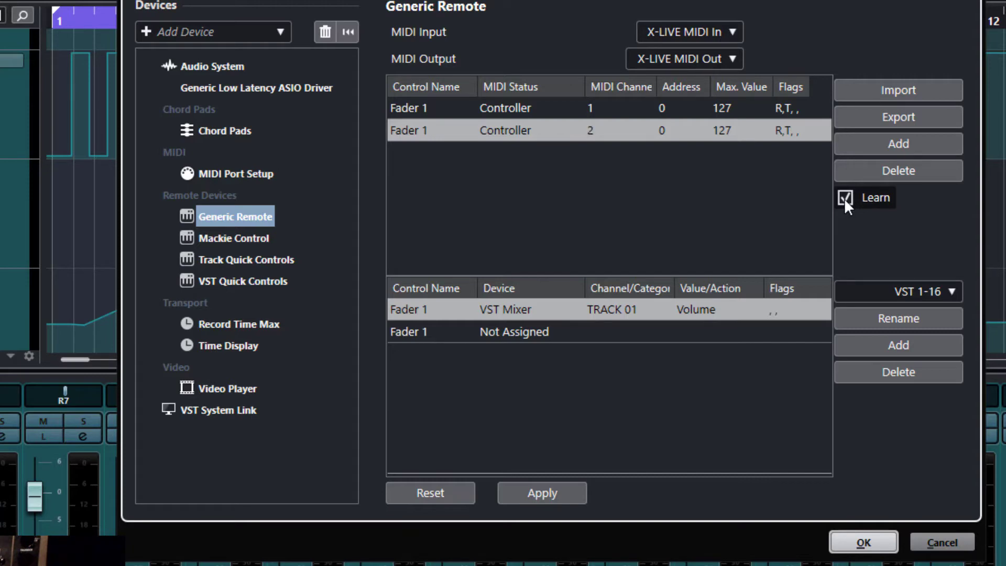
left_click(844, 198)
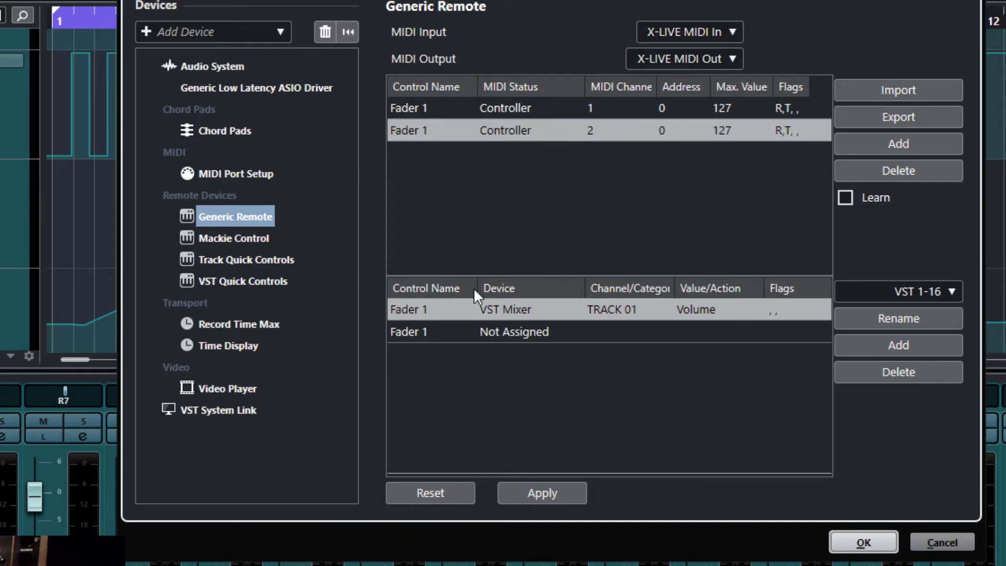
Step: Rename the second remote control to 'Mute 1'
double_click(418, 132)
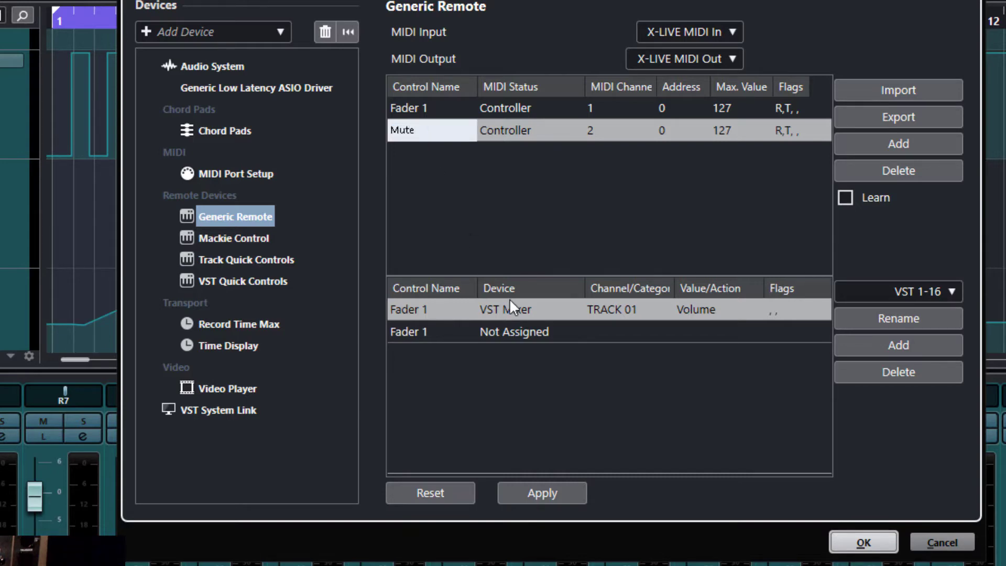
type("Mute 1")
key("Return")
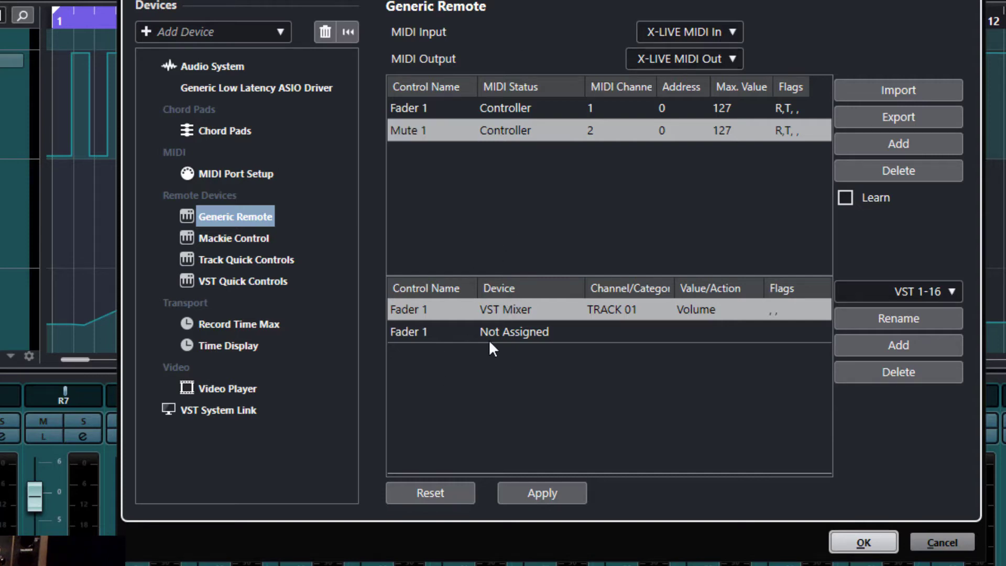
Step: Assign Mute 1 to the VST Mixer device, targeting channel TRACK 01
left_click(414, 335)
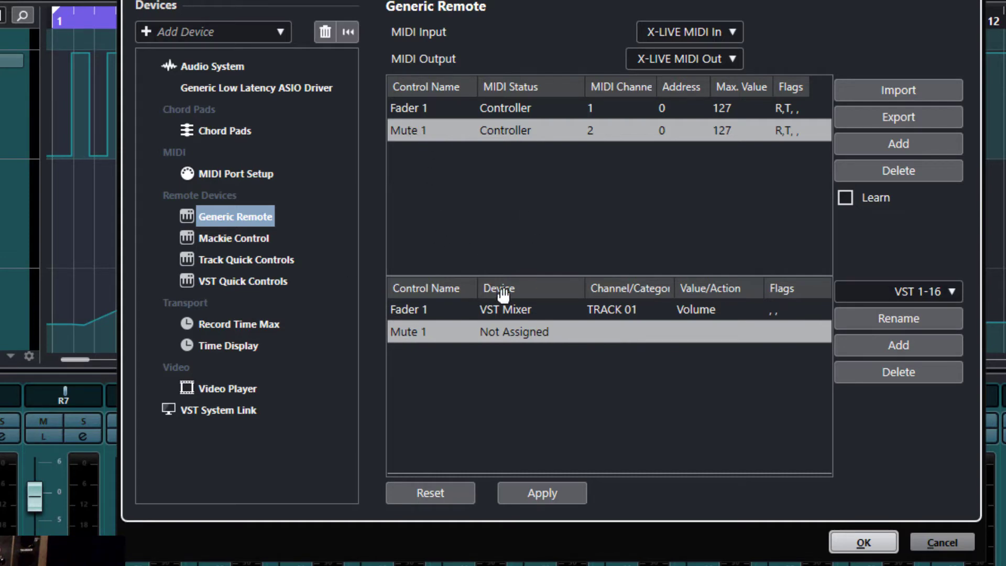
left_click(521, 330)
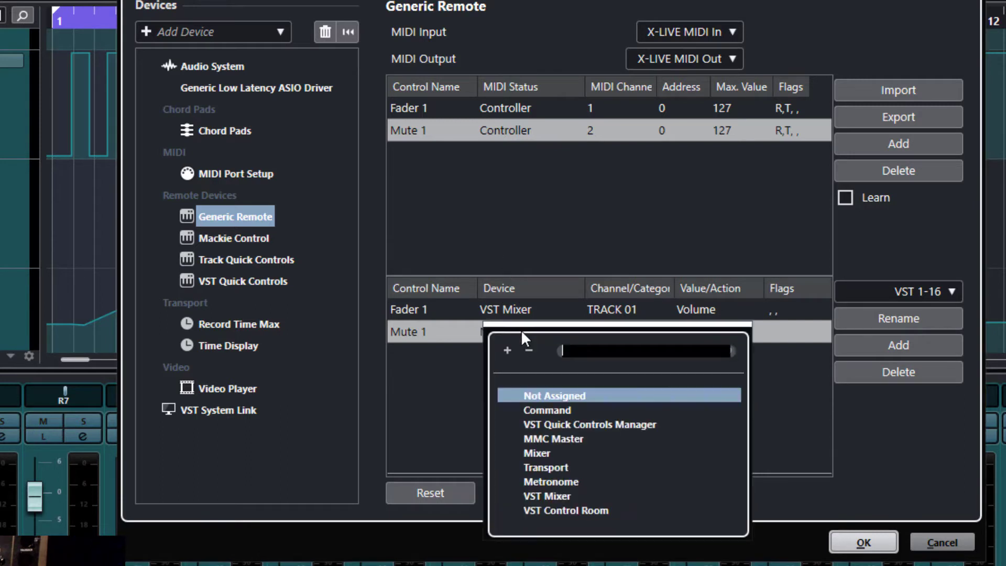
left_click(543, 498)
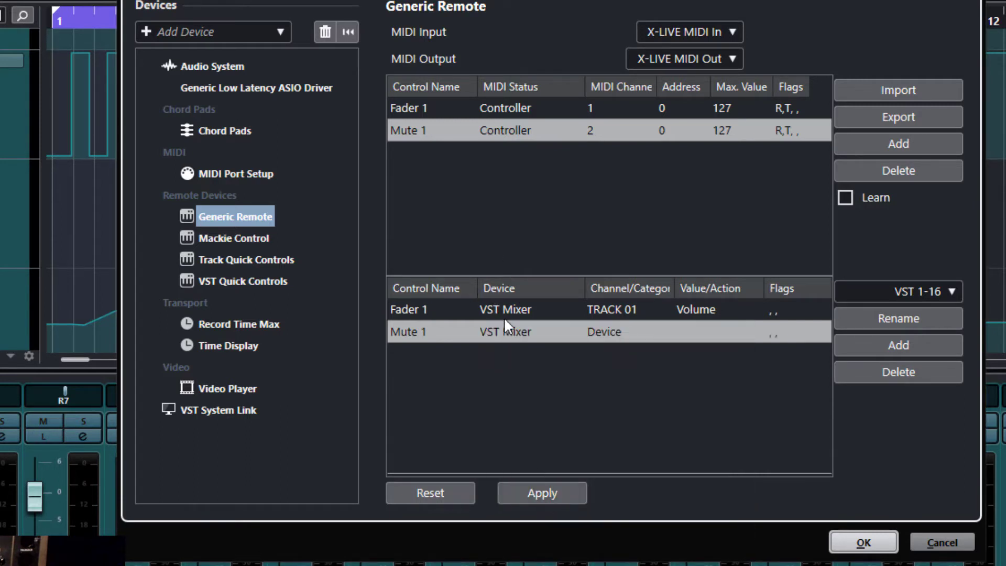
left_click(609, 330)
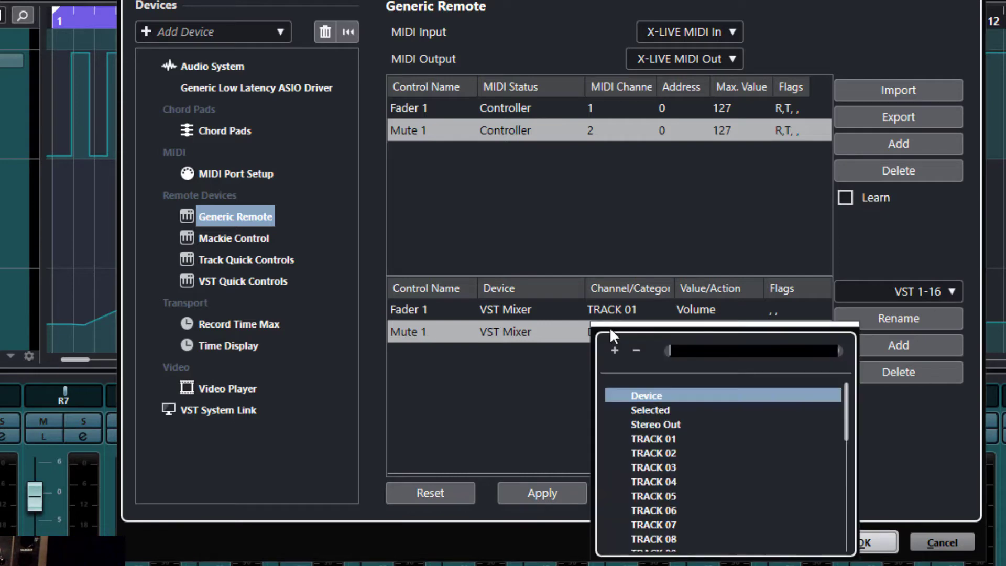
scroll(709, 462, "down", 6)
scroll(713, 476, "down", 2)
scroll(728, 474, "up", 8)
left_click(654, 438)
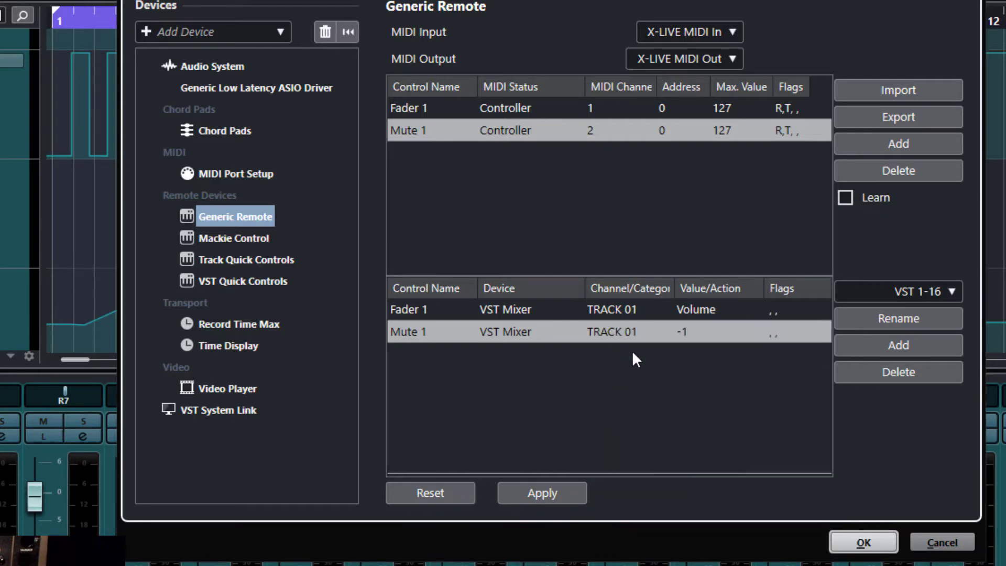
Step: Set Mute 1's value to Mute with the Toggle flag, apply, and close Studio Setup
left_click(689, 331)
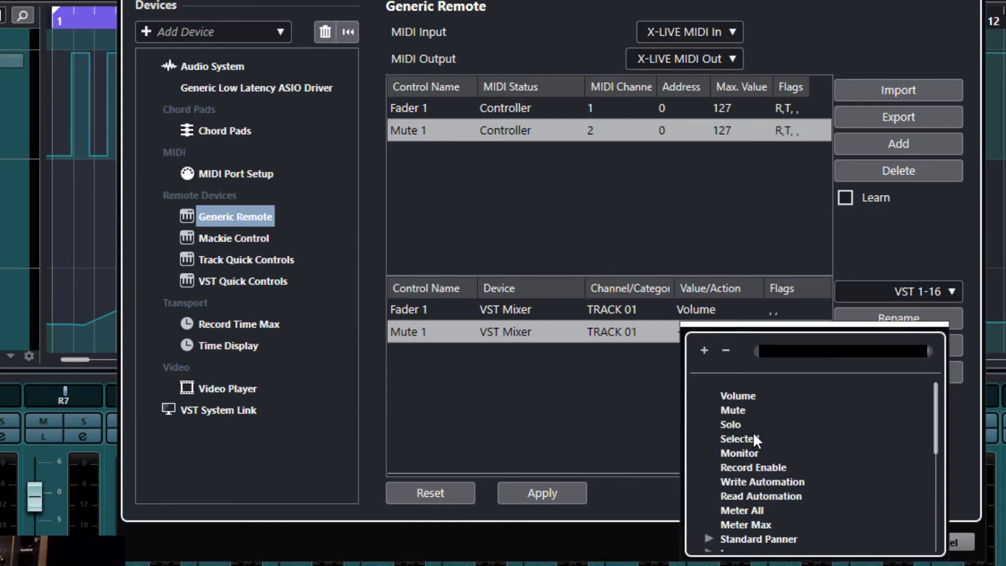
left_click(740, 411)
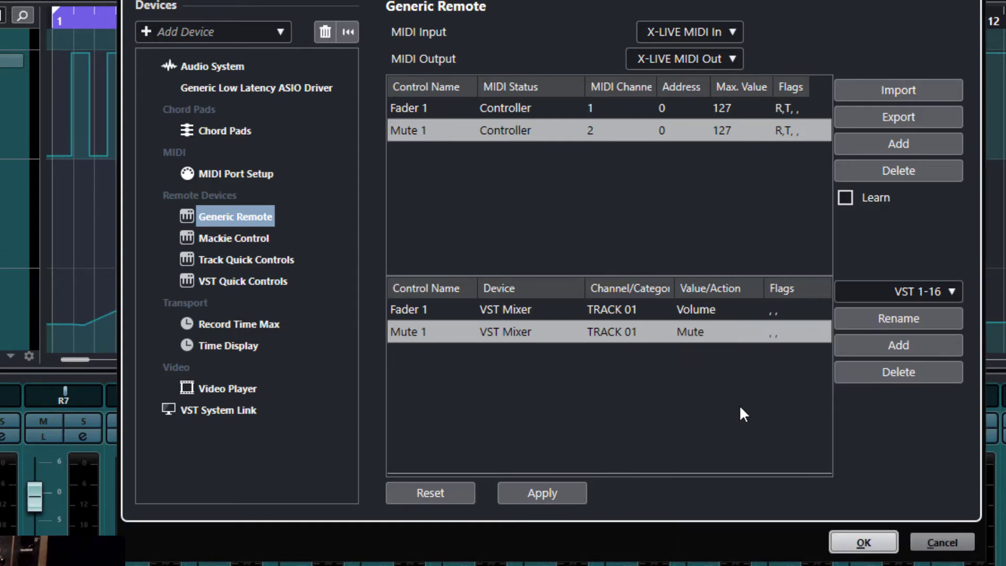
left_click(777, 332)
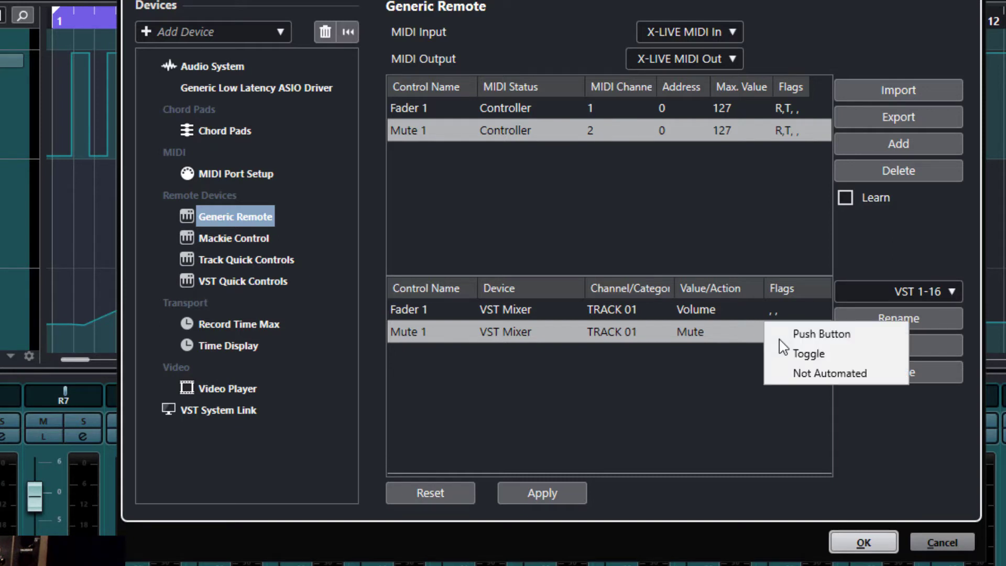
left_click(812, 357)
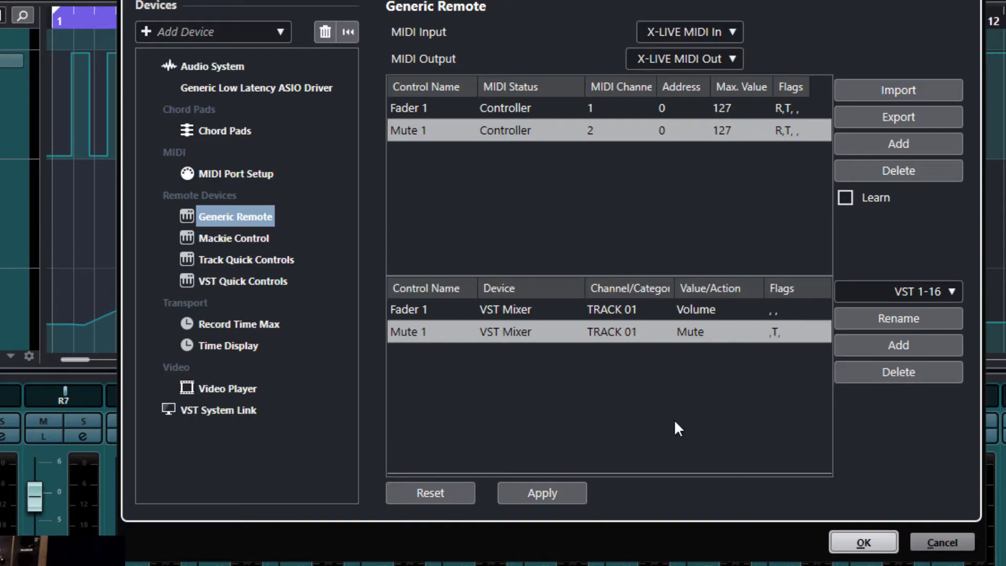
left_click(566, 494)
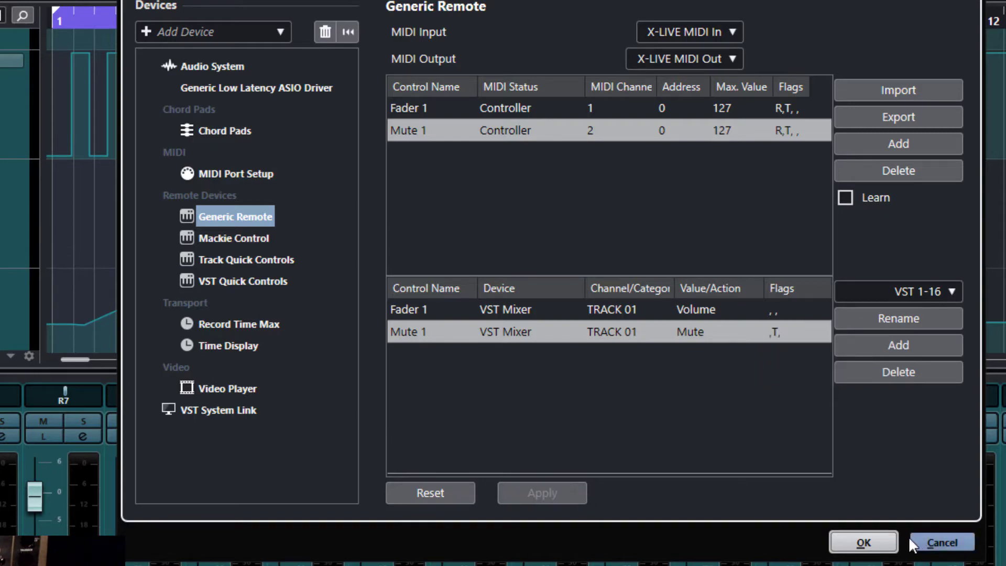
left_click(861, 544)
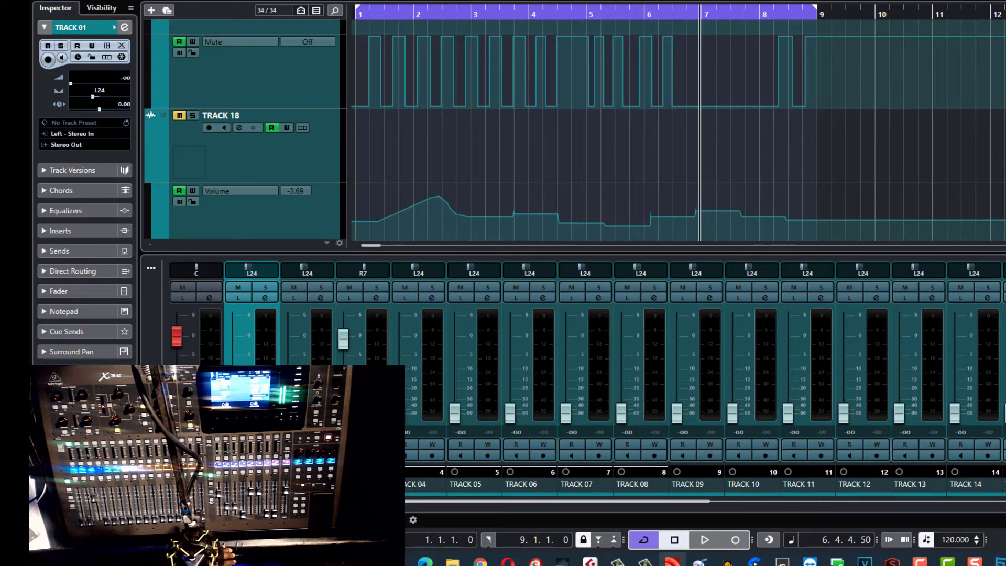
Step: Bring the Cubase window back into focus and open the Studio menu
key("alt+Tab")
left_click(285, 0)
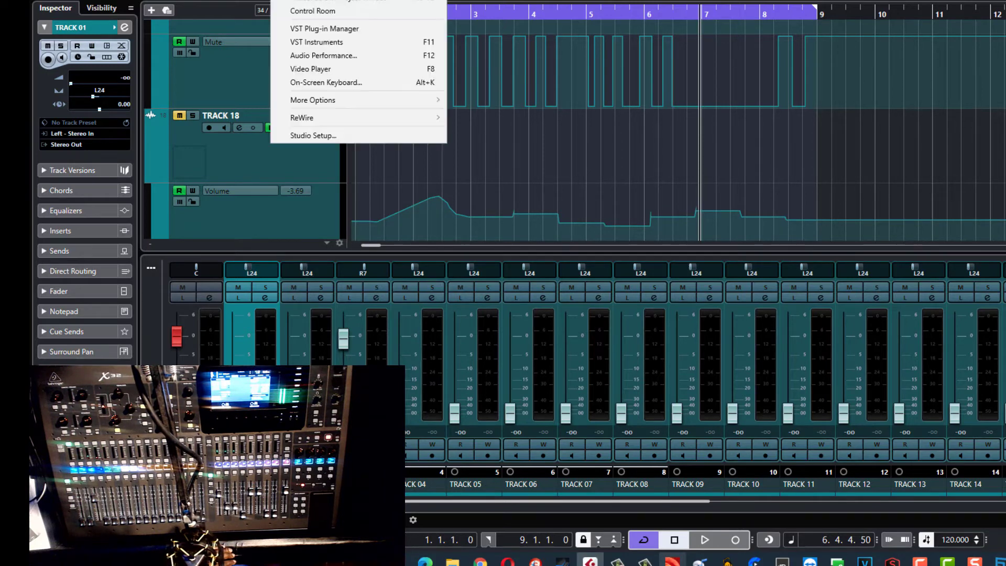
Step: Open Studio Setup and select the third remote control, learned as controller 33 on channel 1
left_click(329, 137)
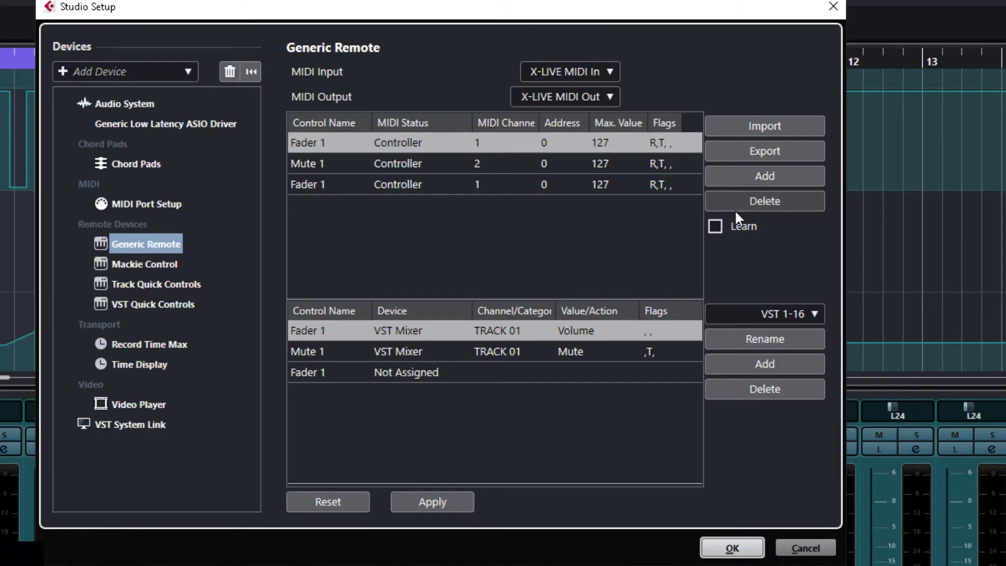
left_click(303, 185)
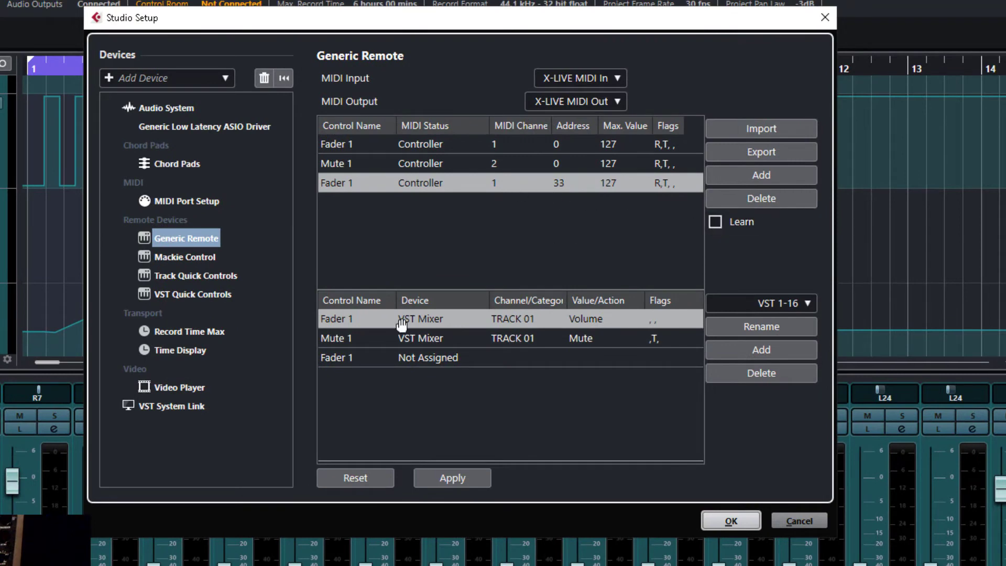
Step: Rename the third remote control to 'RTNZ'
double_click(346, 181)
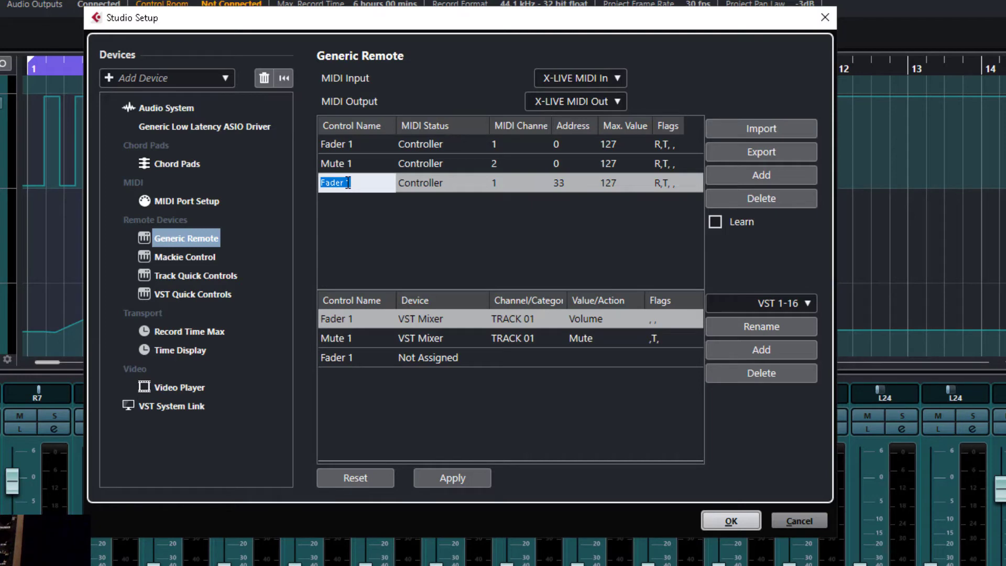
type("RTNZ")
key("Return")
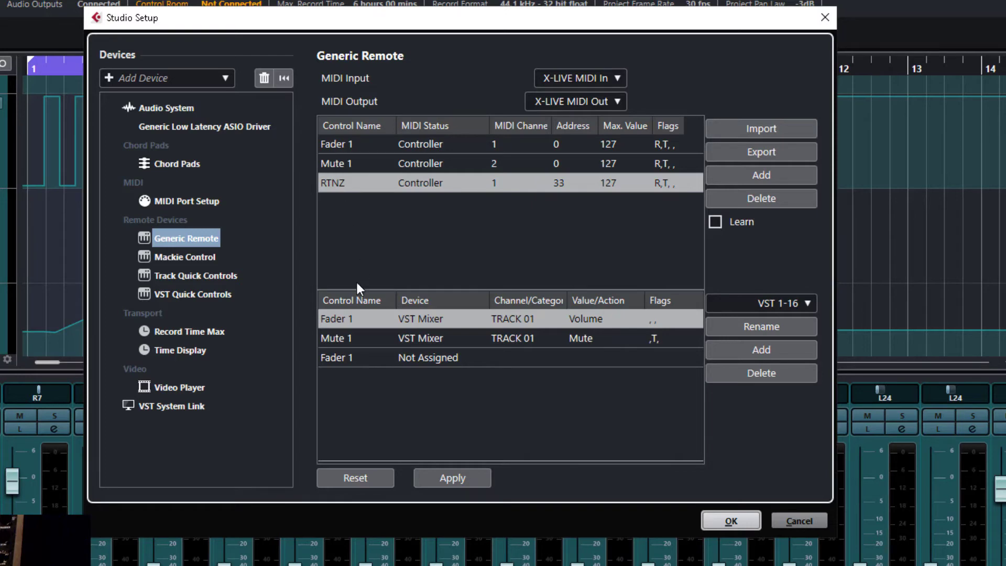
Step: Assign RTNZ to the Transport device with category Device
left_click(347, 358)
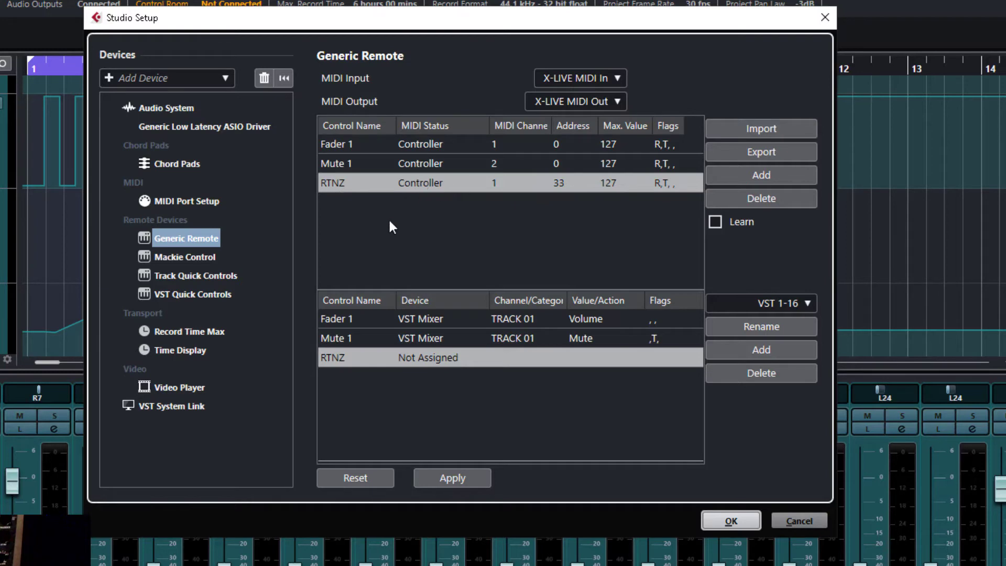
left_click(425, 356)
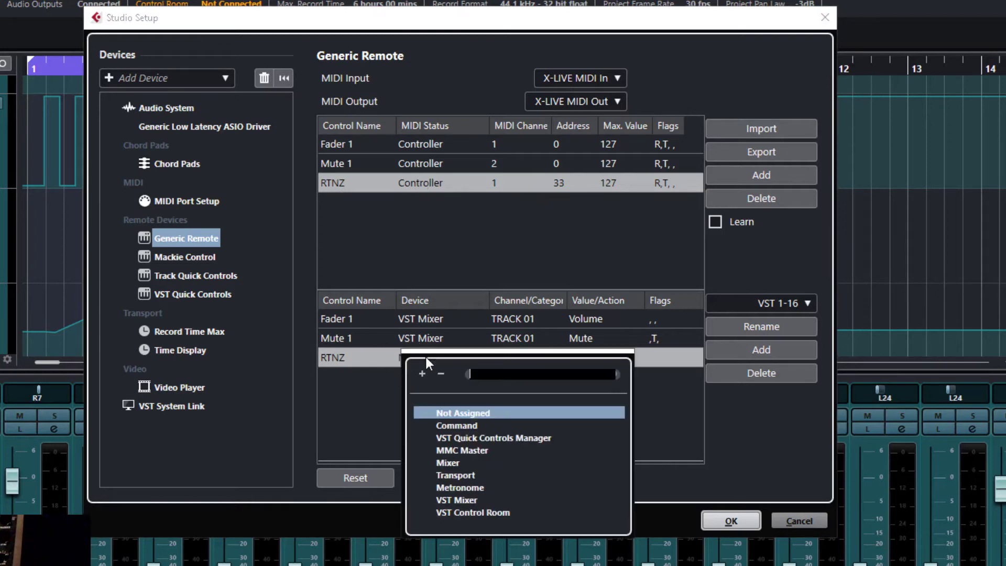
left_click(456, 476)
left_click(521, 356)
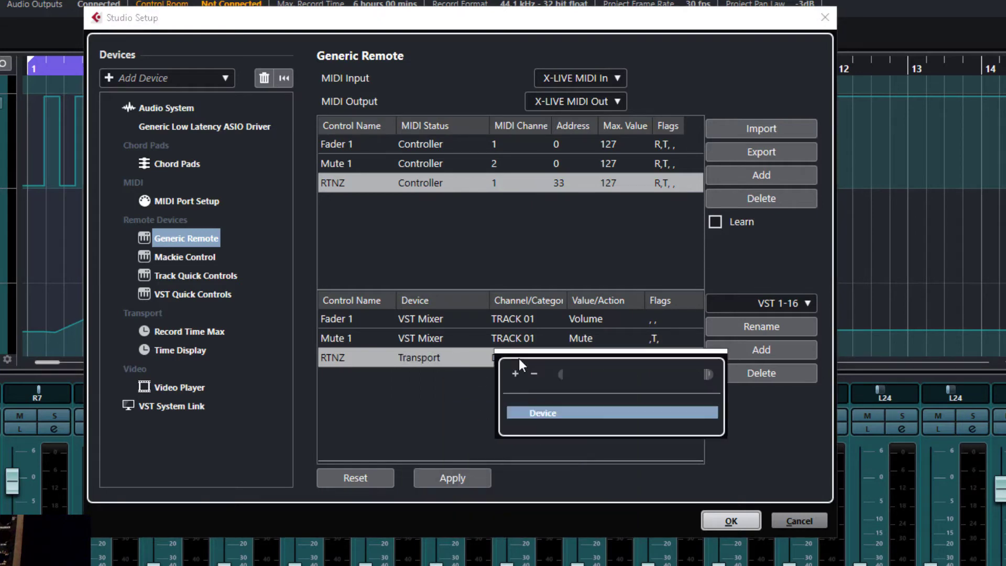
left_click(479, 357)
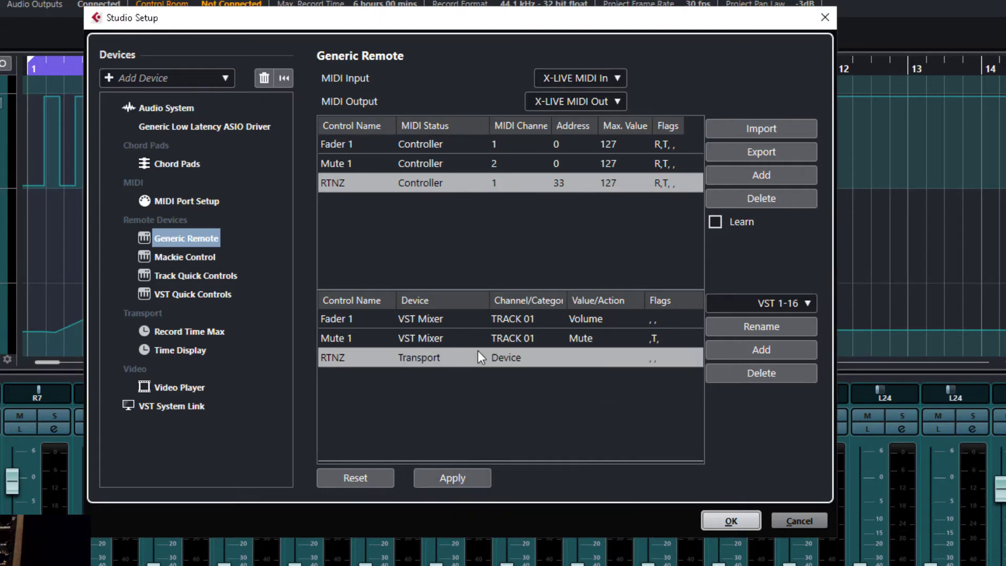
left_click(518, 361)
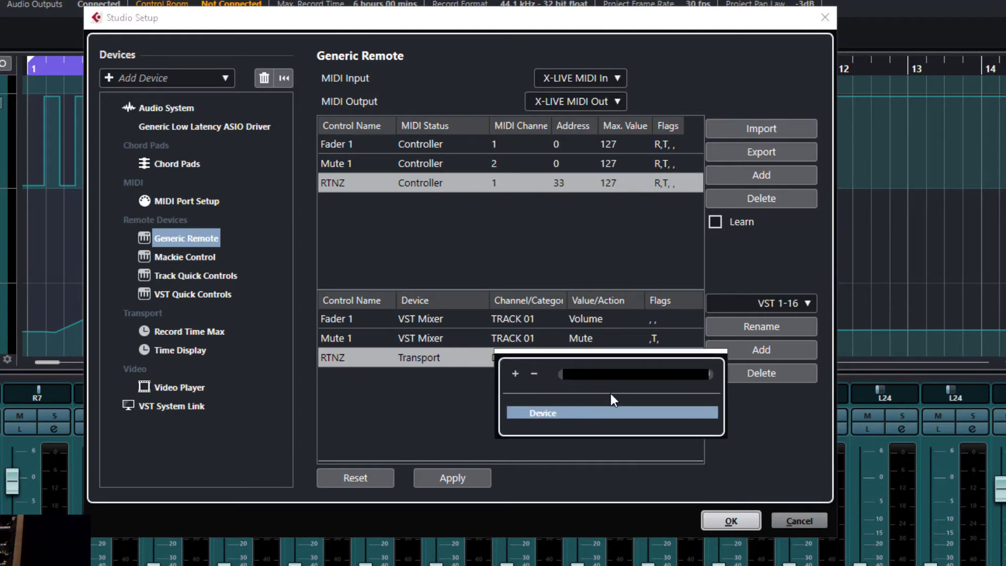
left_click(535, 412)
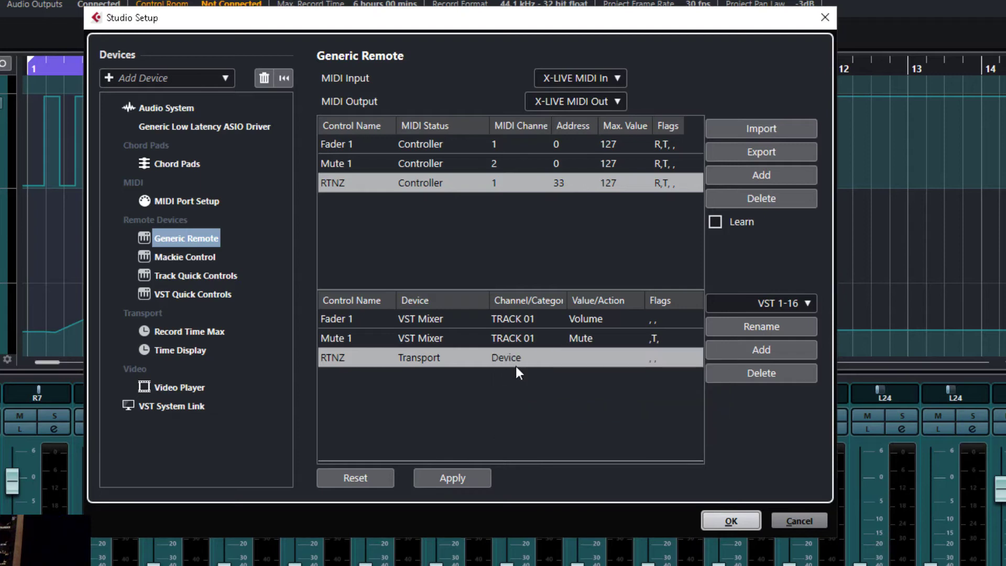
Step: Set RTNZ's action to returnToZero with the Push Button flag and apply
left_click(586, 358)
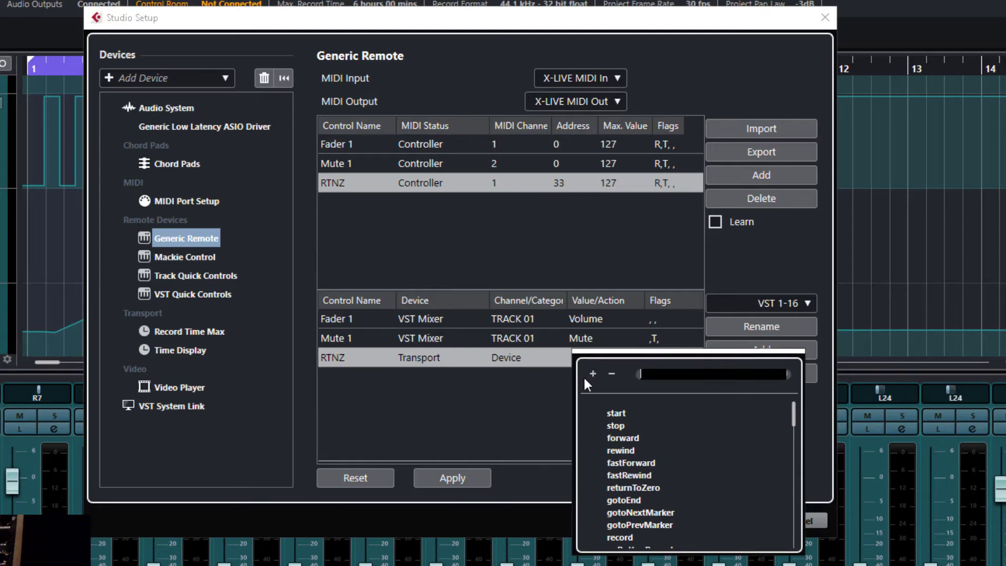
double_click(646, 486)
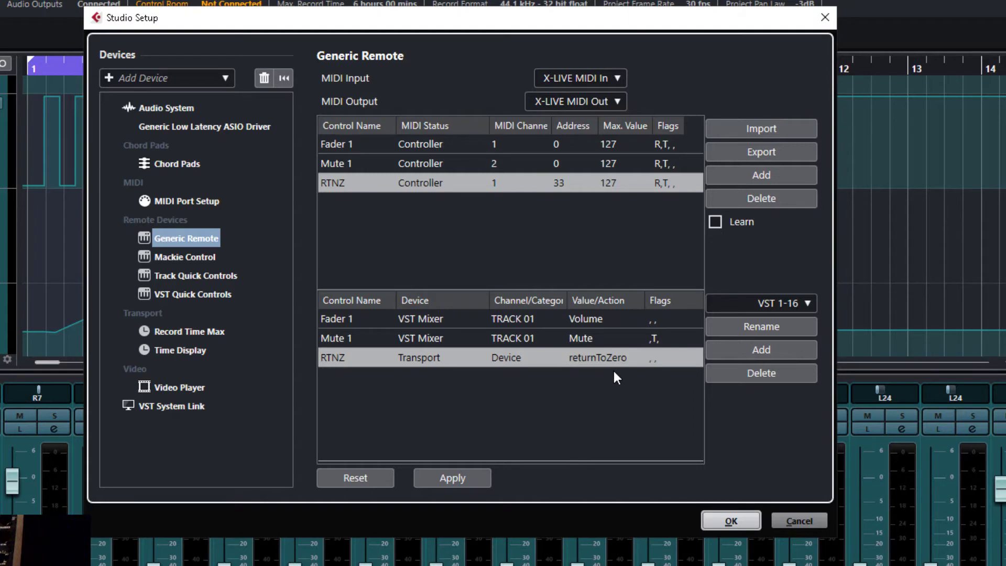
left_click(656, 361)
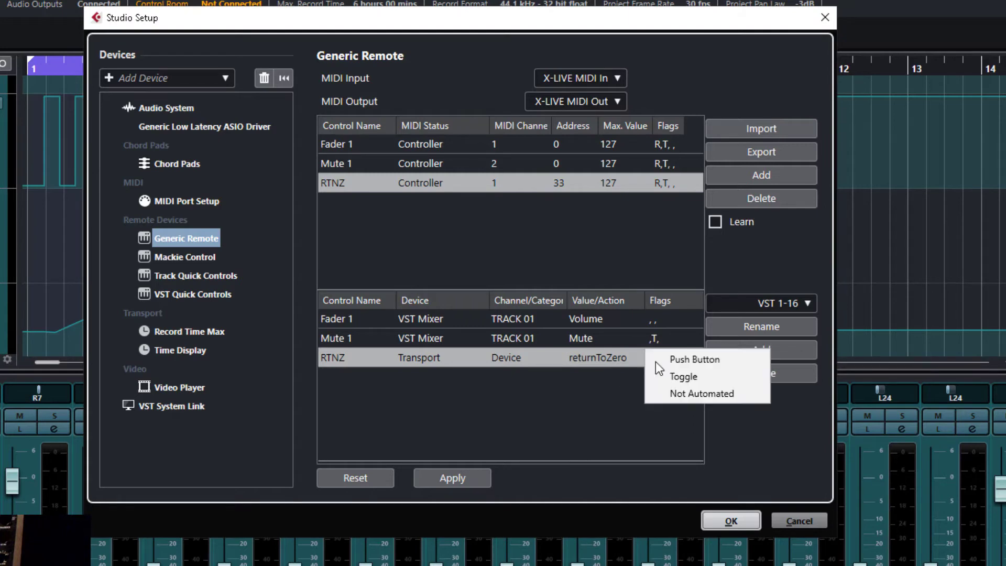
left_click(669, 361)
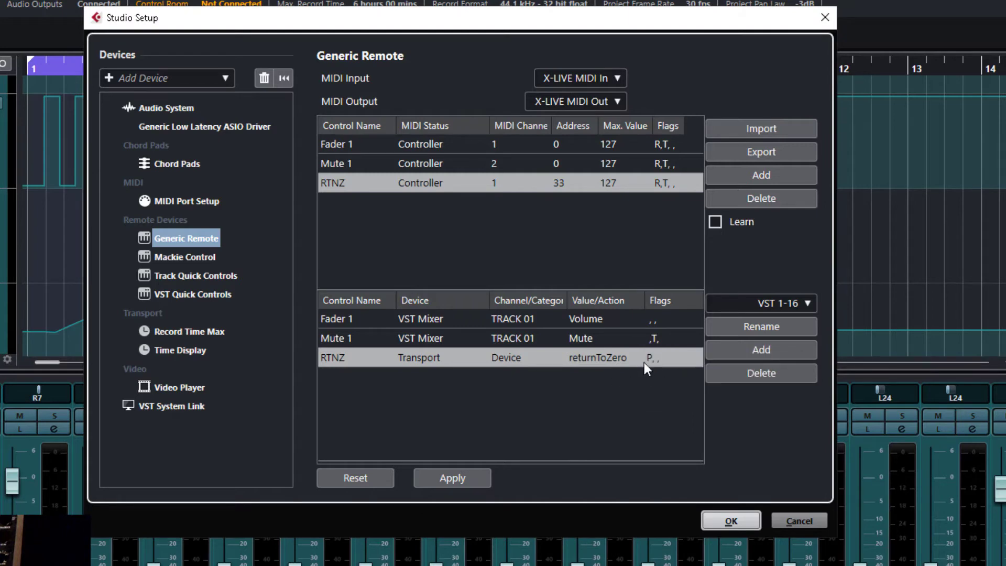
left_click(452, 478)
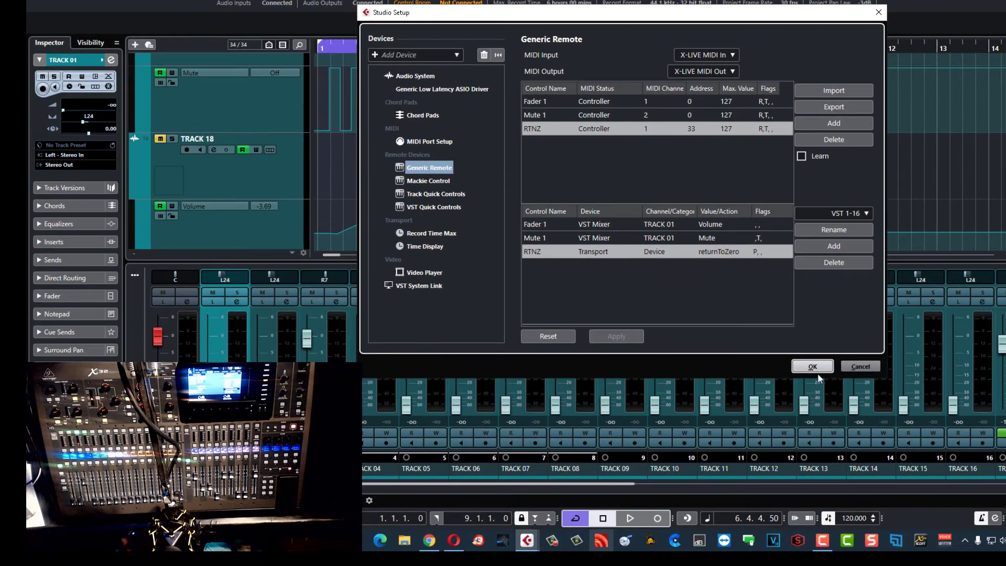
Step: Close Studio Setup, move the playhead near bar 10 to test RTNZ, then reopen Generic Remote
left_click(819, 368)
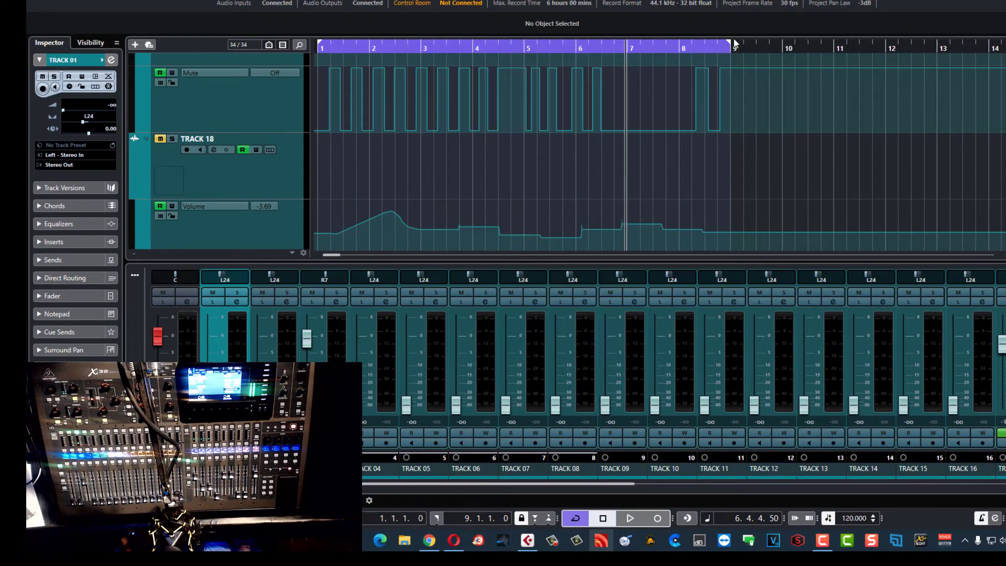
left_click(806, 56)
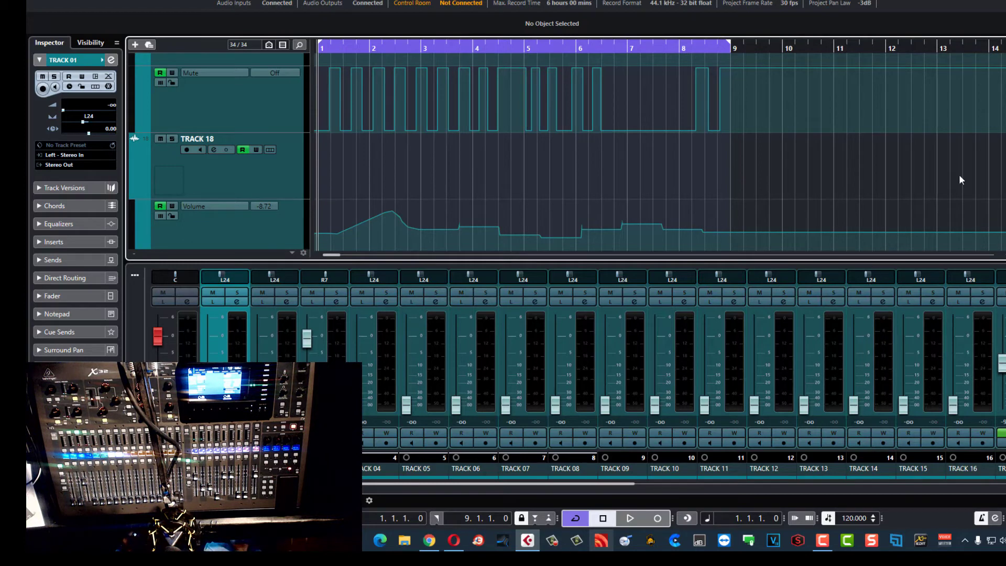
left_click(788, 52)
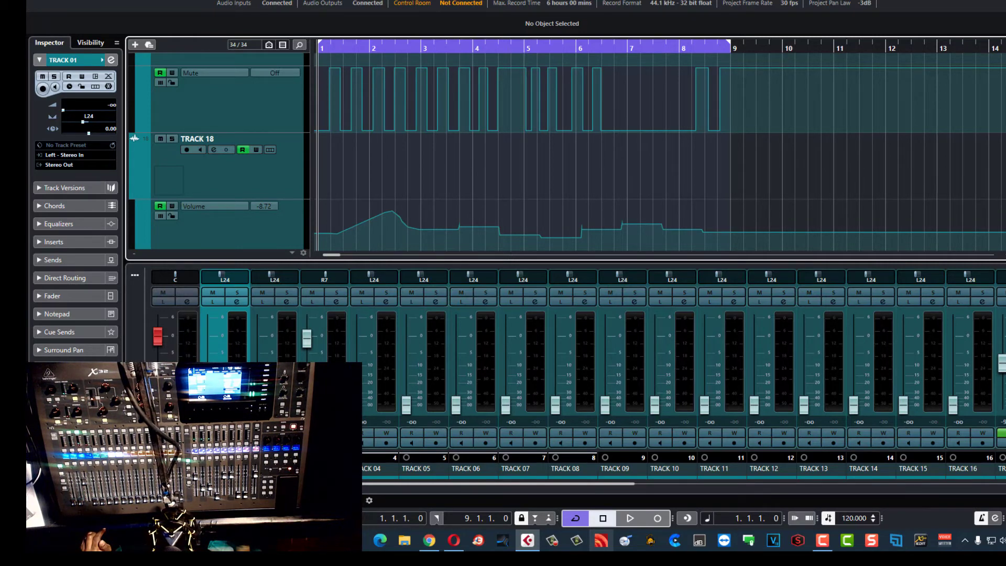
left_click(285, 154)
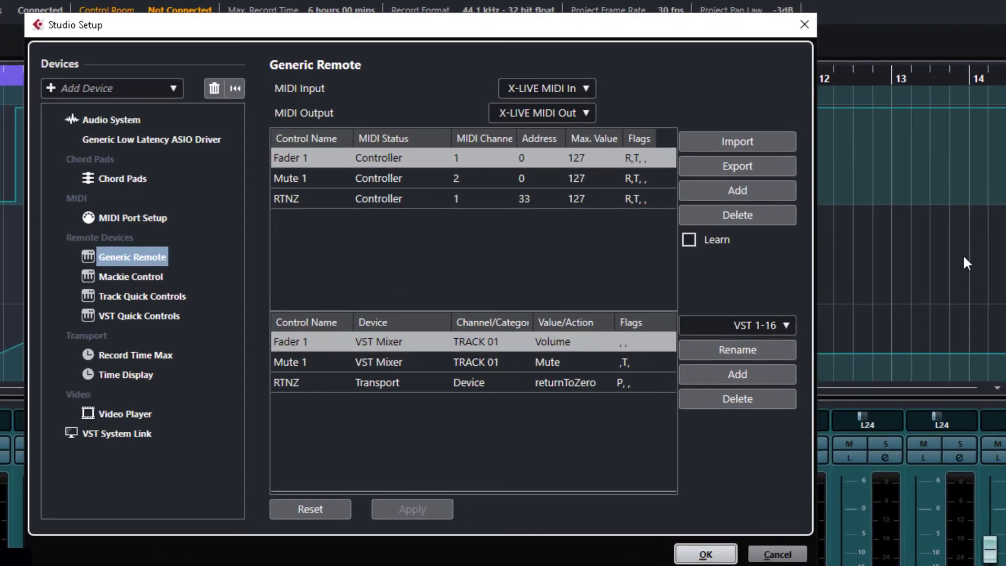
Step: Add a fourth remote control and learn the X32 pan knob on MIDI channel 3
left_click(762, 189)
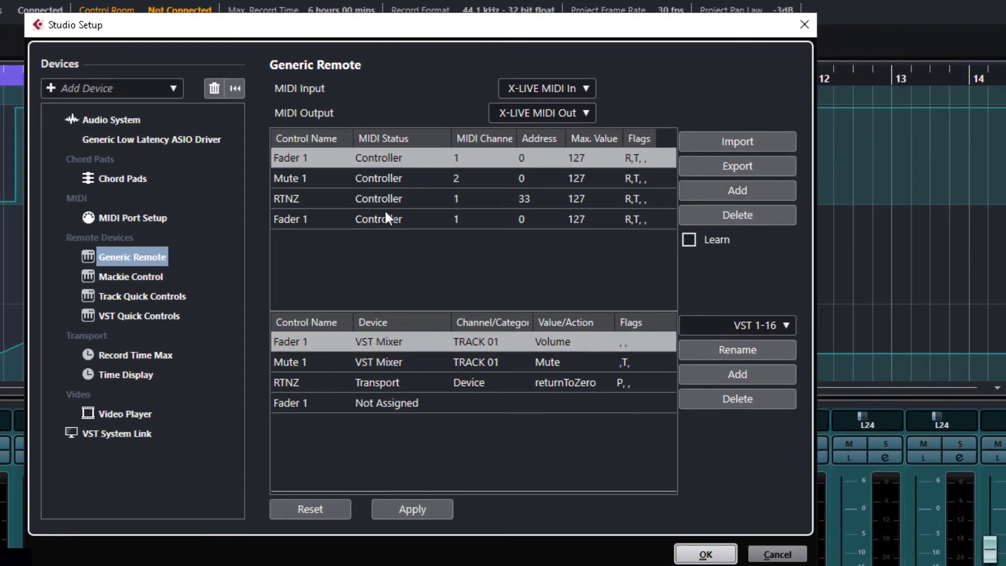
left_click(294, 218)
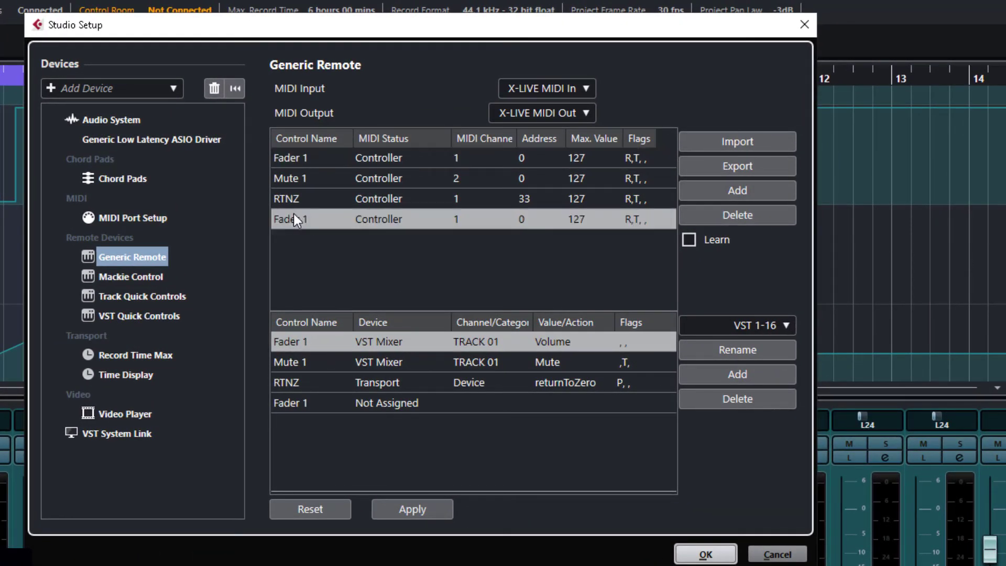
left_click(690, 239)
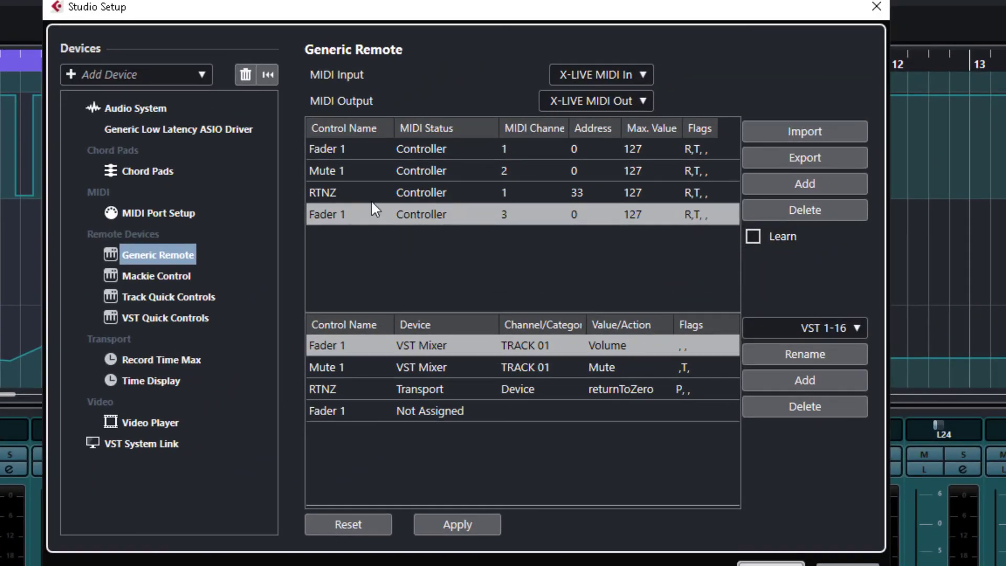
Step: Rename the new remote control to 'Fader 1 Pan'
double_click(331, 213)
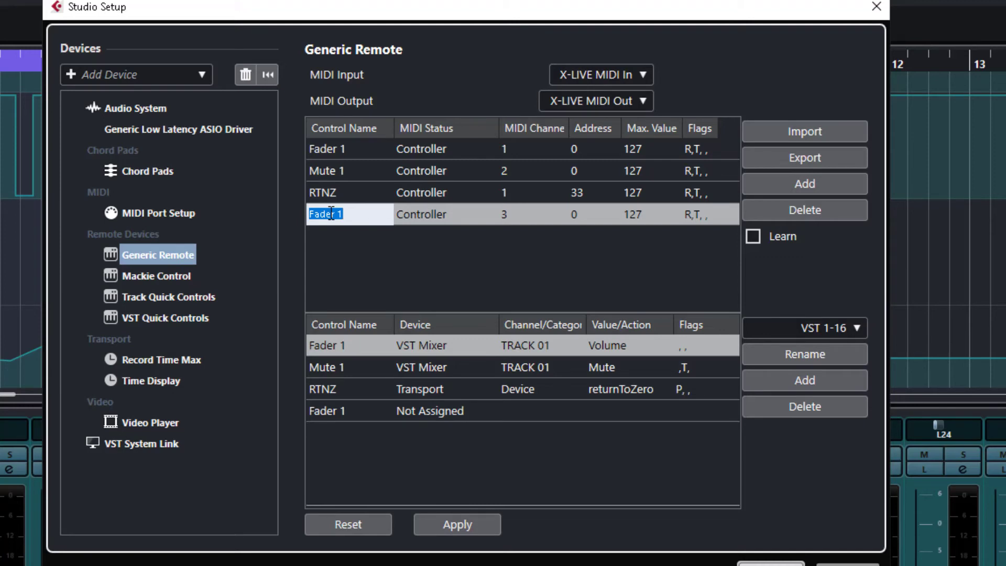
type("Fader 1 Pan")
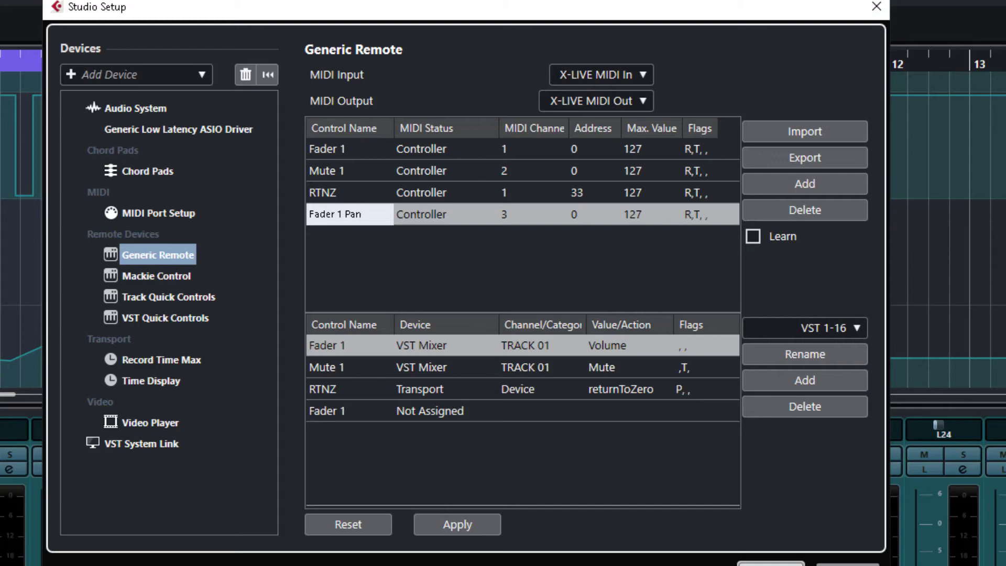
key("Return")
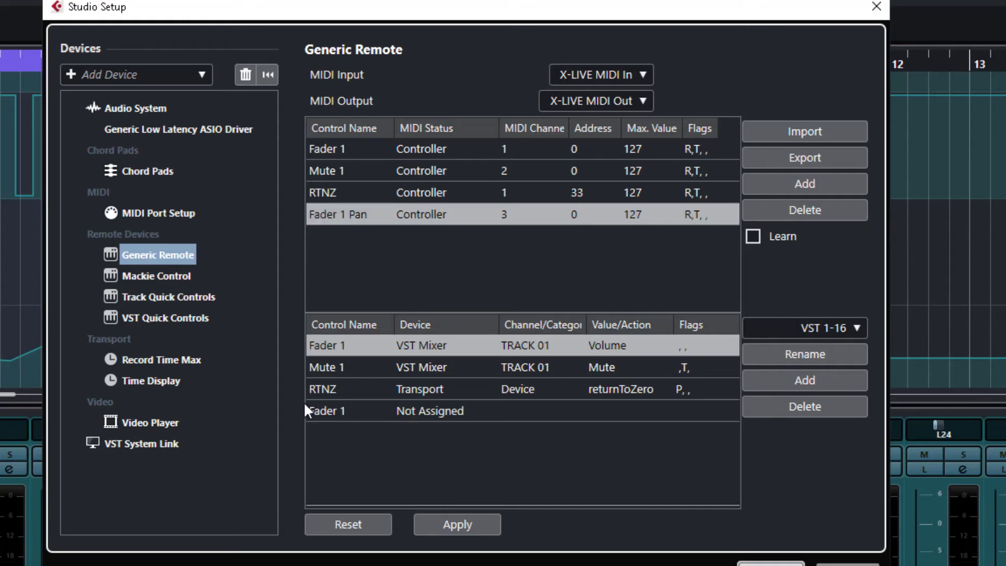
left_click(323, 418)
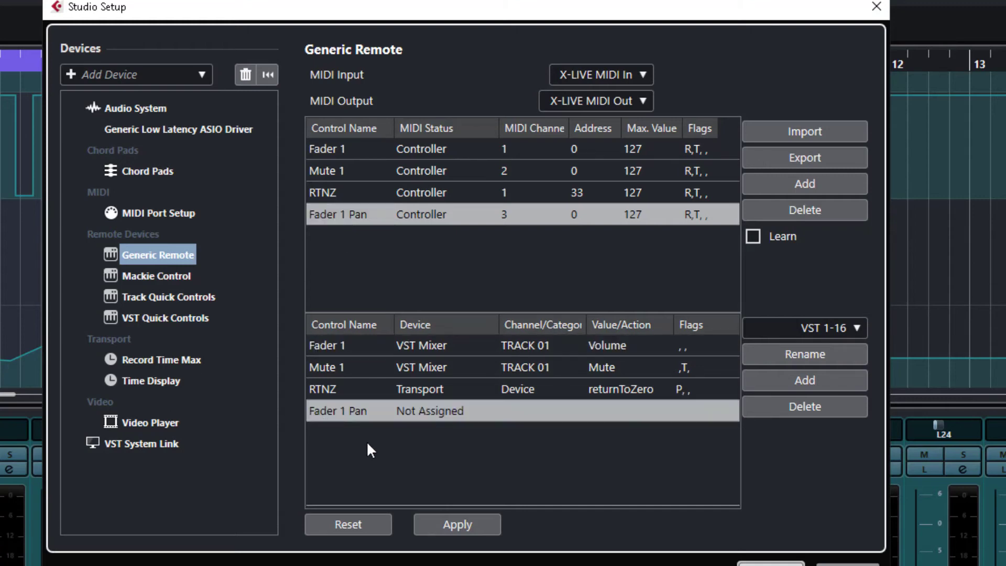
Step: Map Fader 1 Pan to VST Mixer TRACK 01, Standard Panner > PanLR, apply it, and close the setup
left_click(431, 412)
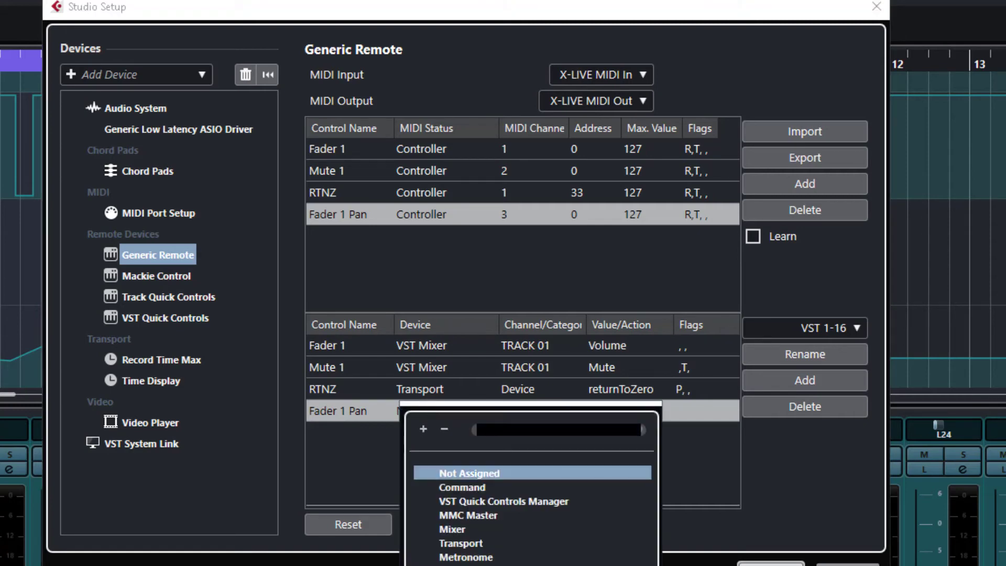
left_click(461, 565)
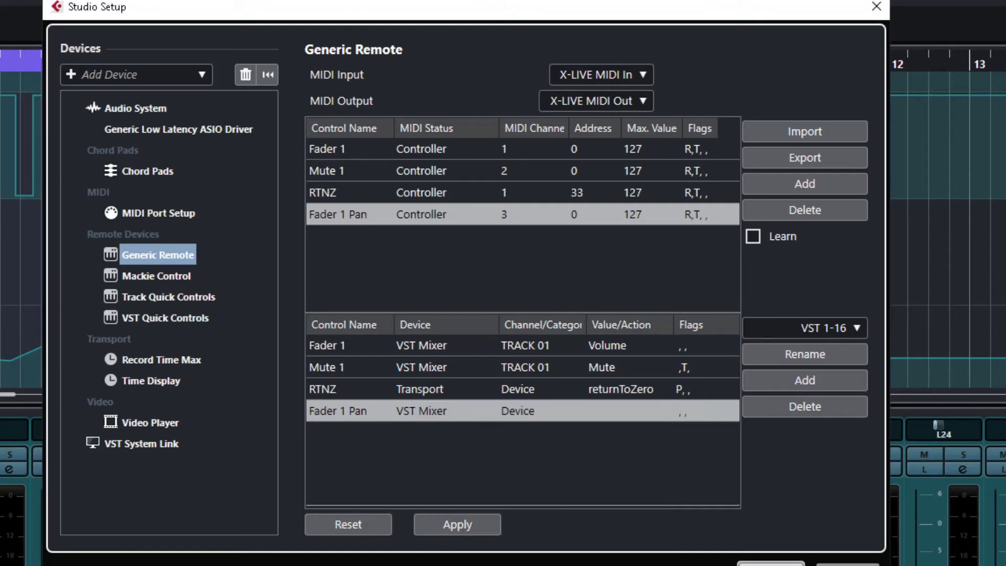
left_click(520, 409)
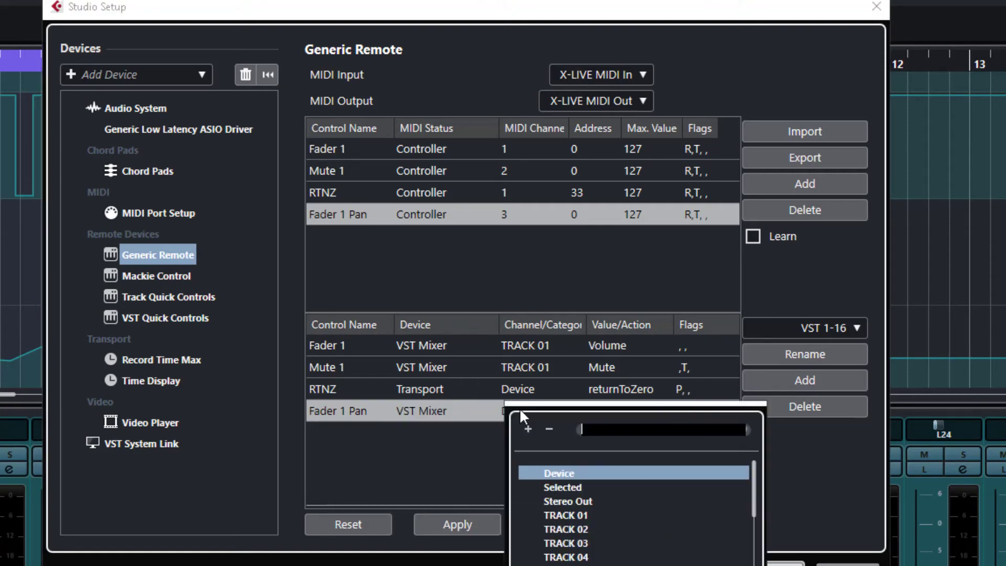
left_click(571, 515)
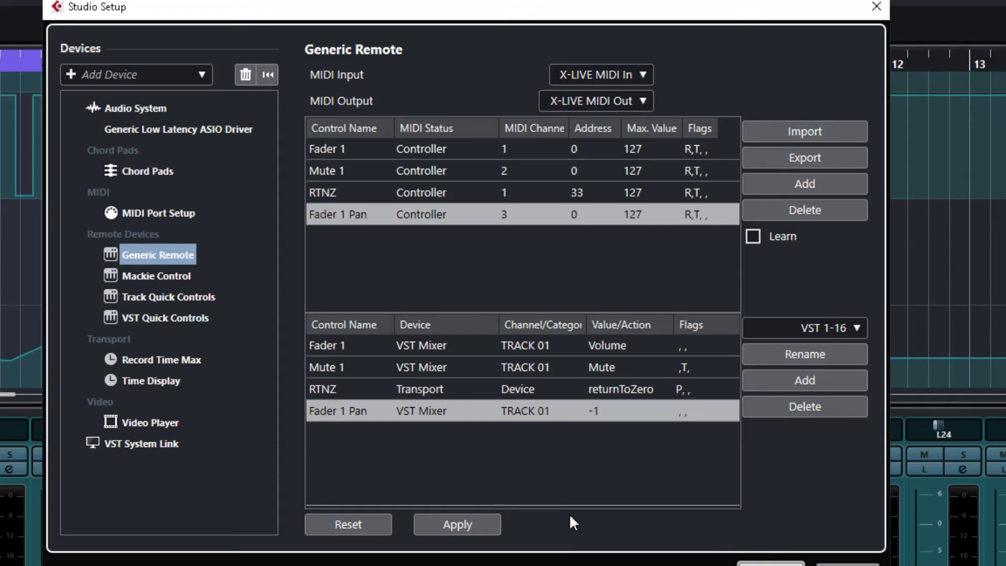
left_click(597, 409)
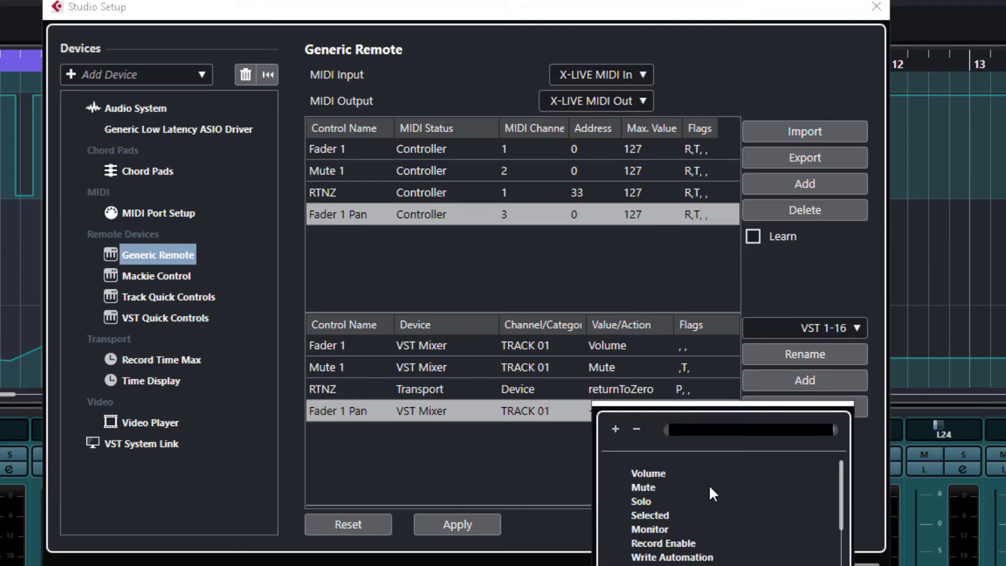
scroll(702, 557, "down", 5)
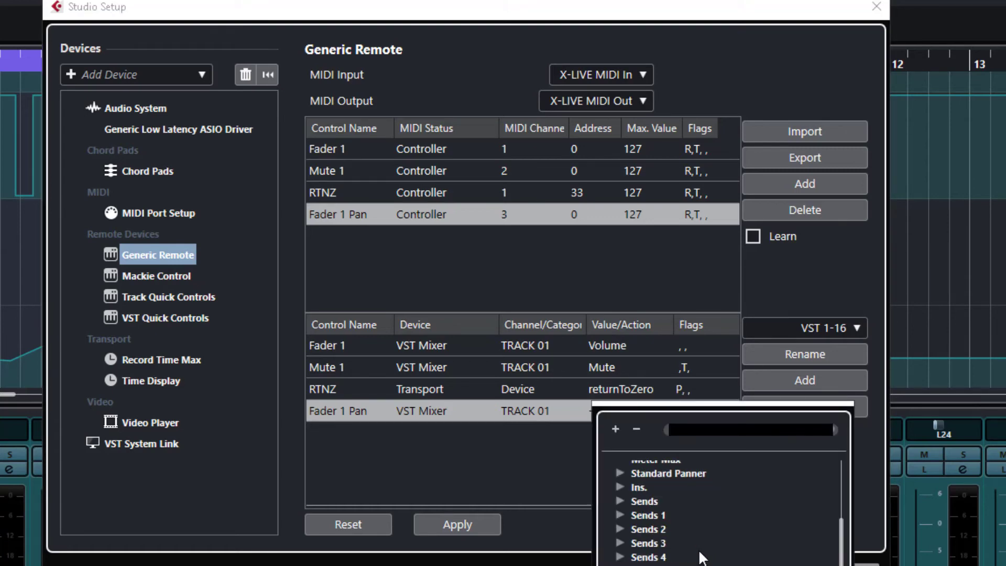
left_click(619, 473)
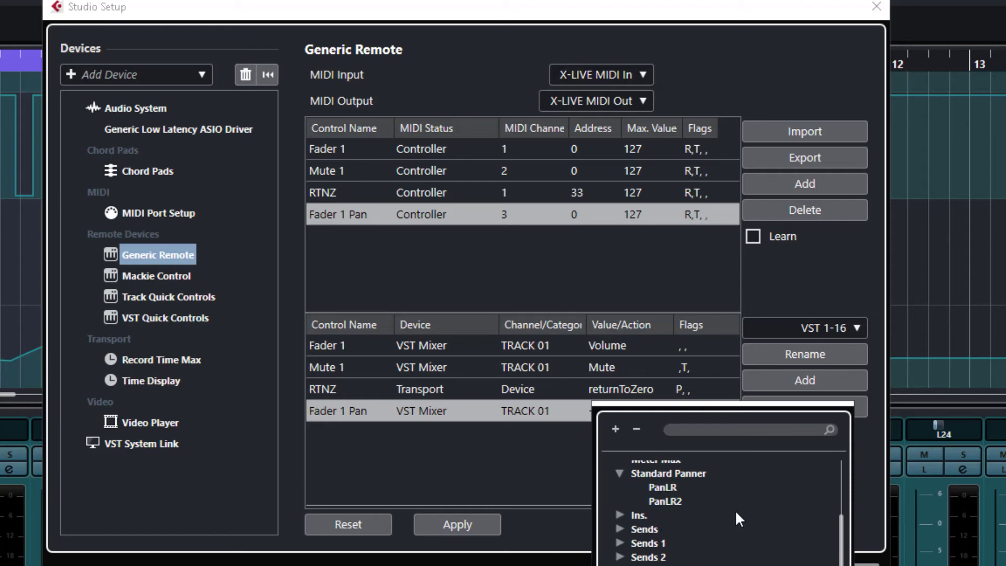
left_click(665, 485)
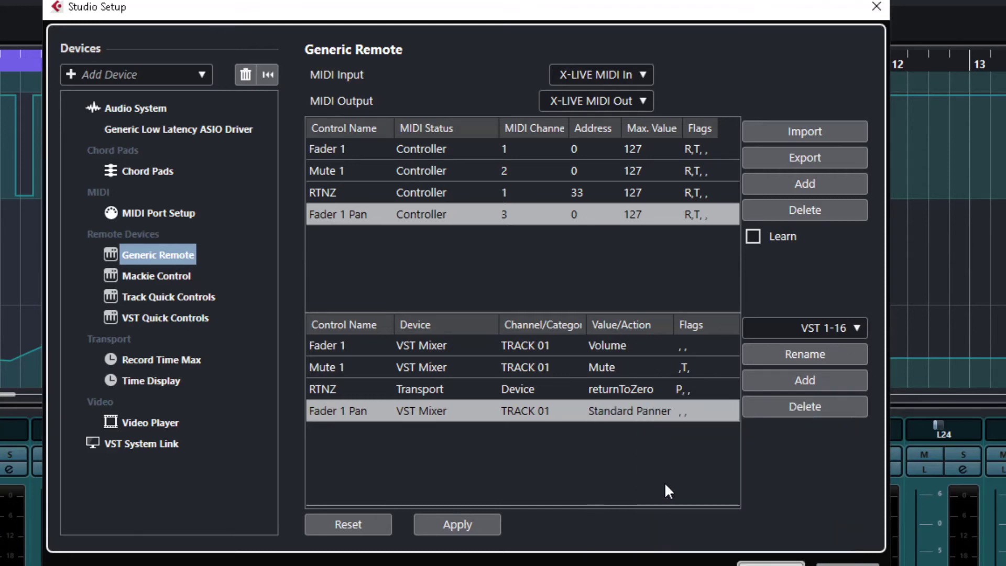
left_click(459, 517)
left_click(771, 564)
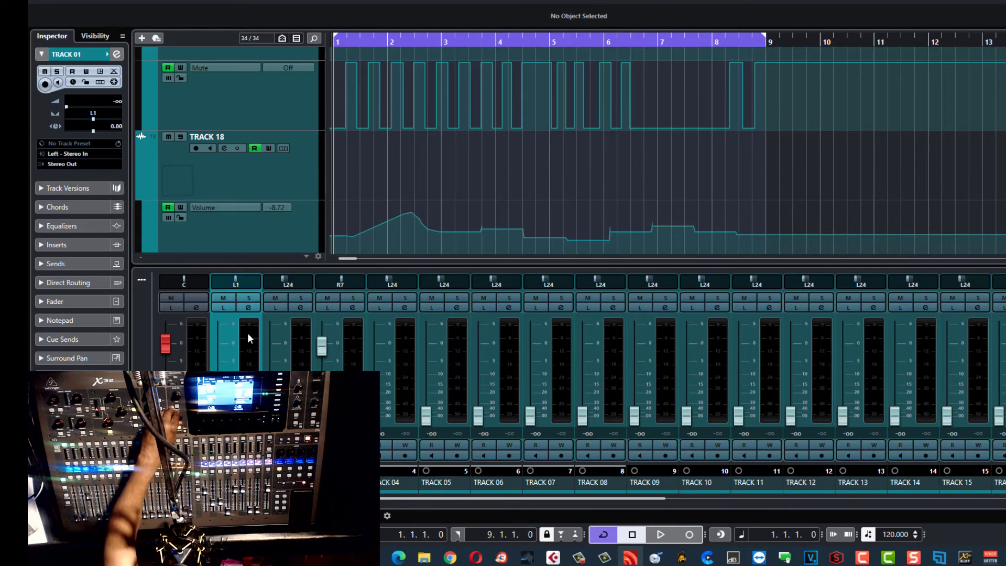
Step: Reopen the Generic Remote setup and switch Fader 1 Pan to Standard Panner PanLR2, applying and confirming
left_click(306, 59)
left_click(269, 0)
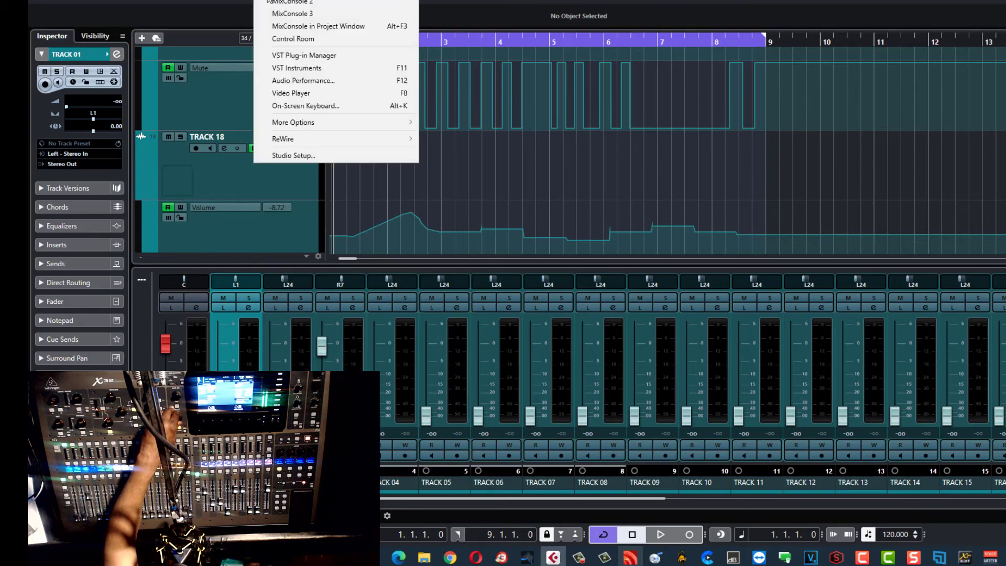
left_click(293, 156)
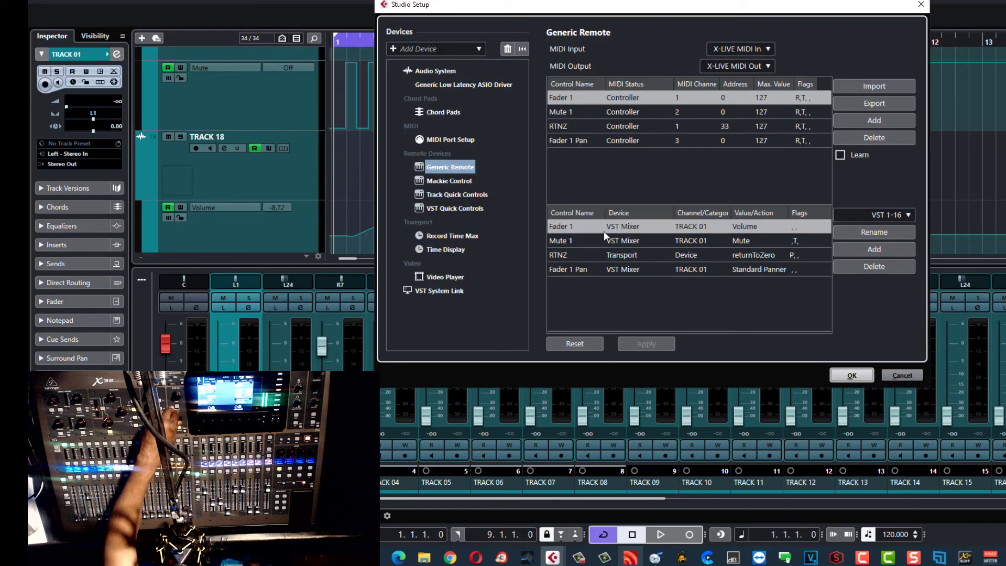
left_click(767, 271)
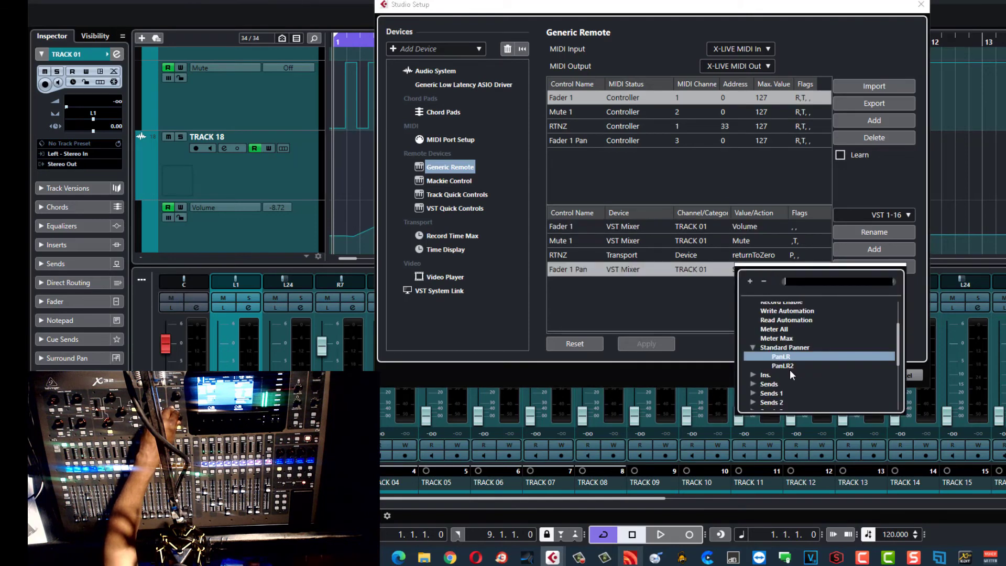
left_click(789, 367)
left_click(661, 343)
left_click(856, 374)
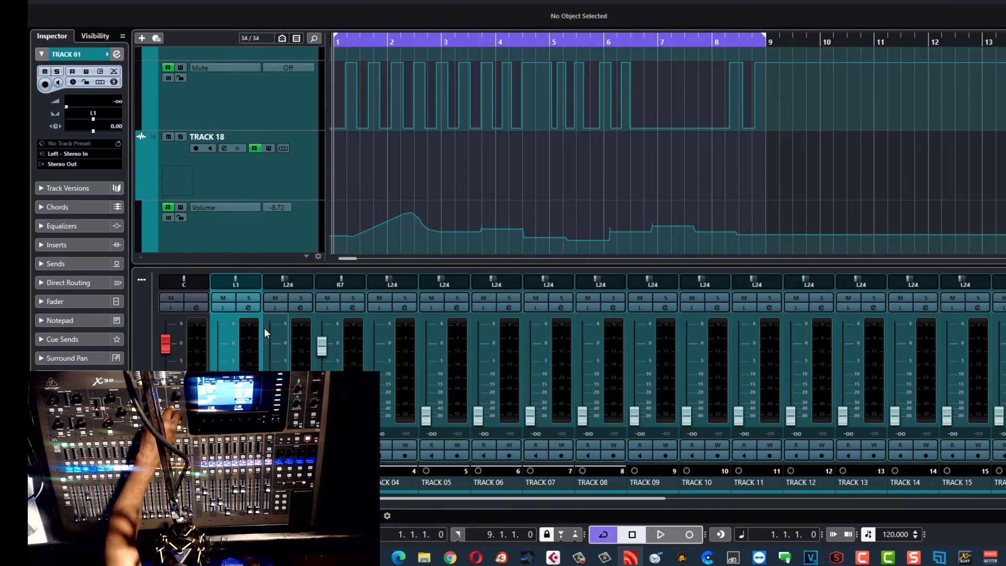
Step: Give TRACK 01's mixer channel the Stereo Combined Panner and toggle the neighbouring channels' panner bypass
right_click(244, 287)
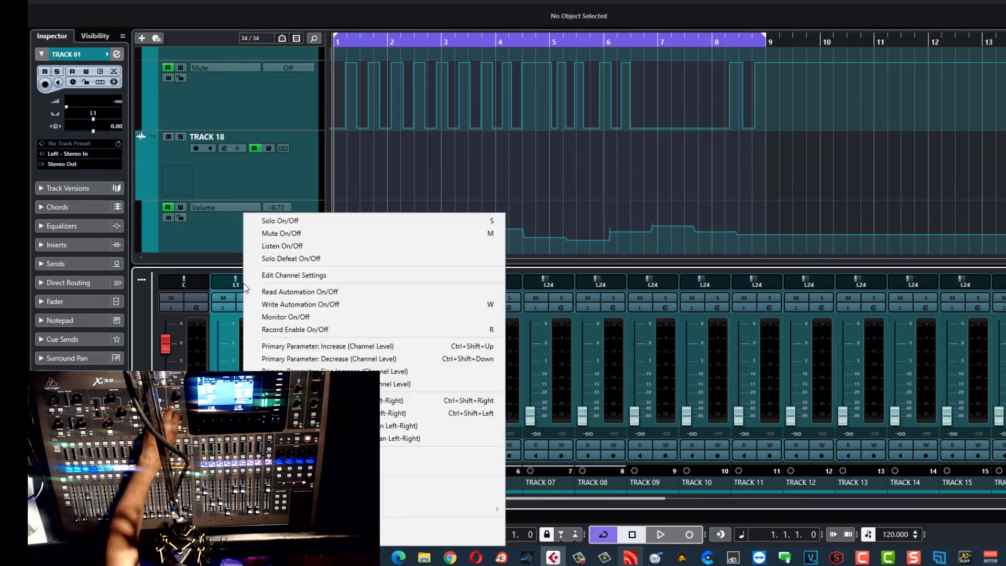
left_click(221, 232)
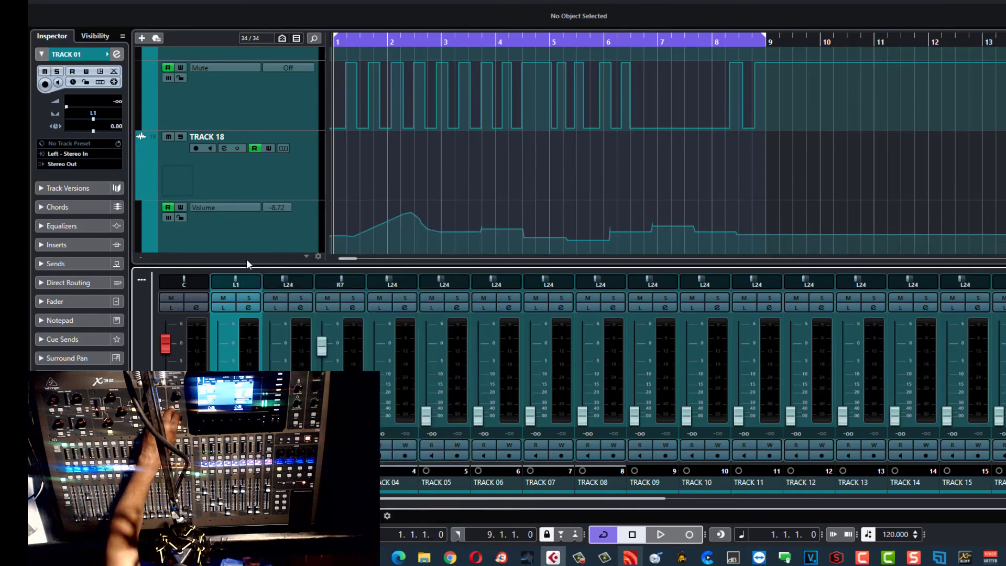
left_click(211, 283)
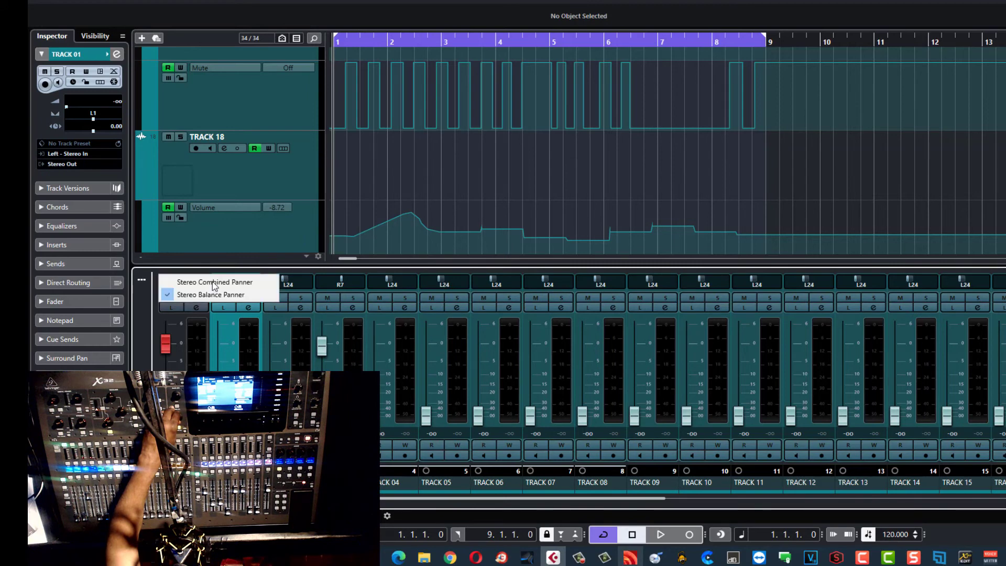
left_click(215, 283)
left_click(260, 283)
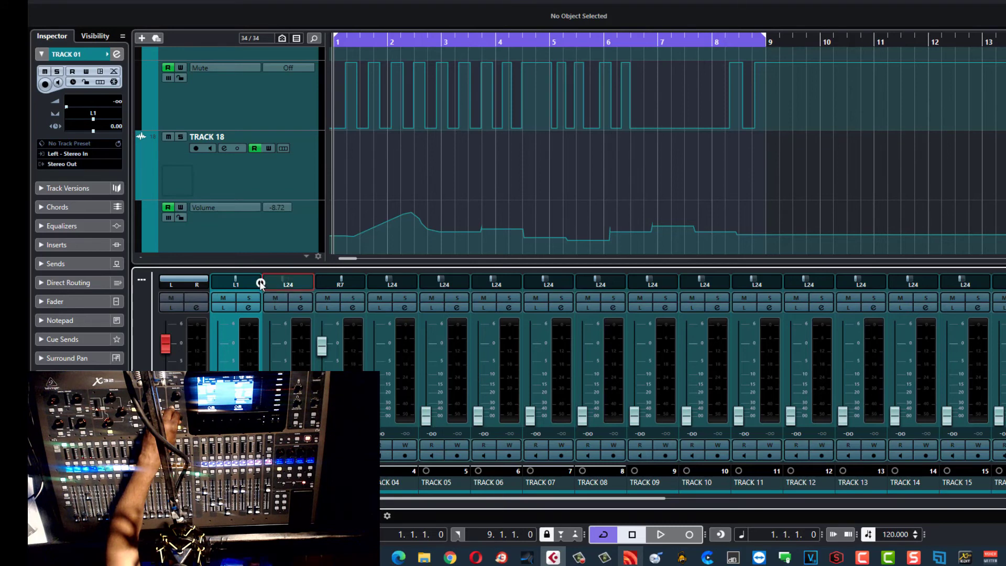
left_click(210, 282)
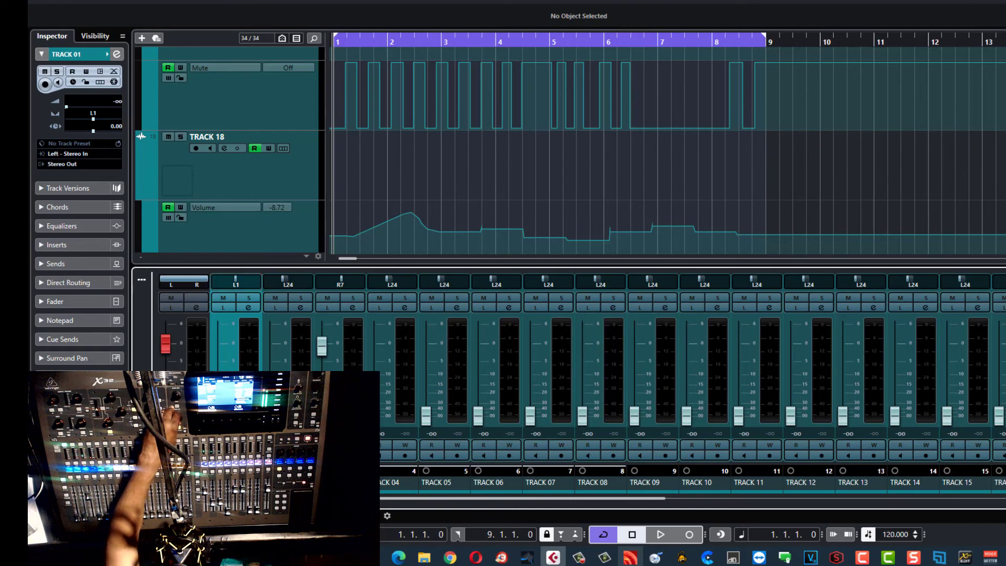
Step: Reopen the Generic Remote setup and return Fader 1 Pan to Standard Panner PanLR, then confirm
left_click(271, 5)
left_click(308, 156)
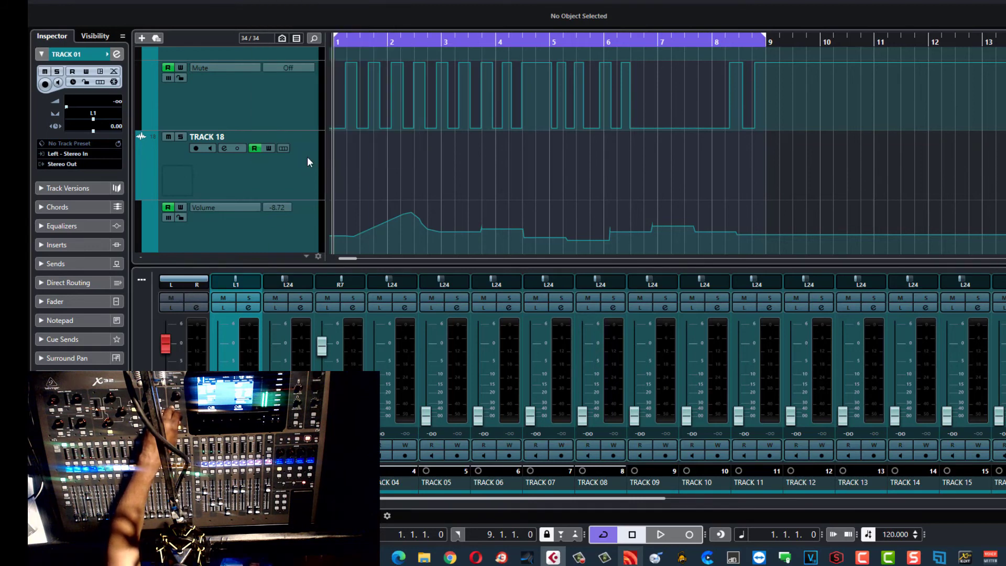
left_click(757, 267)
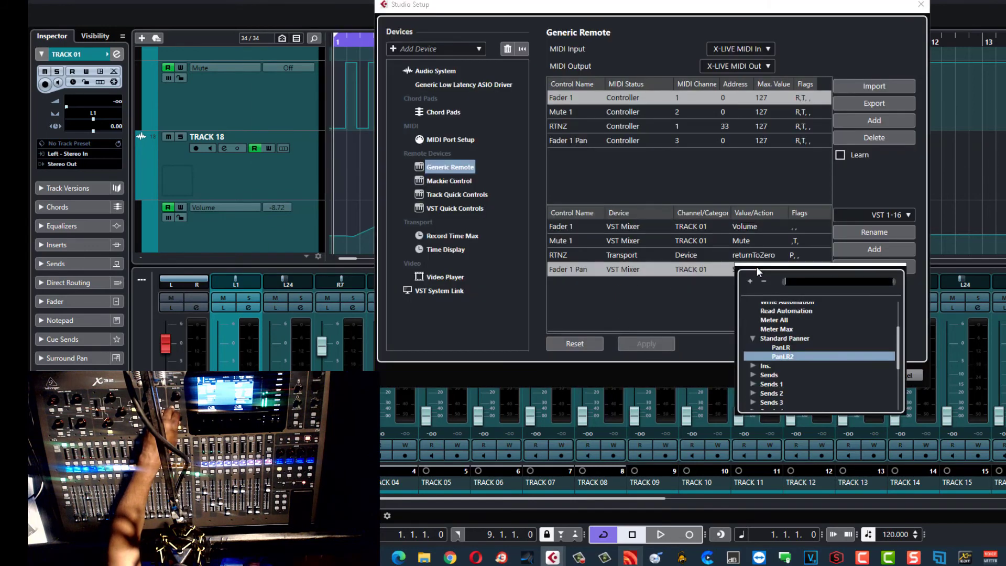
left_click(786, 348)
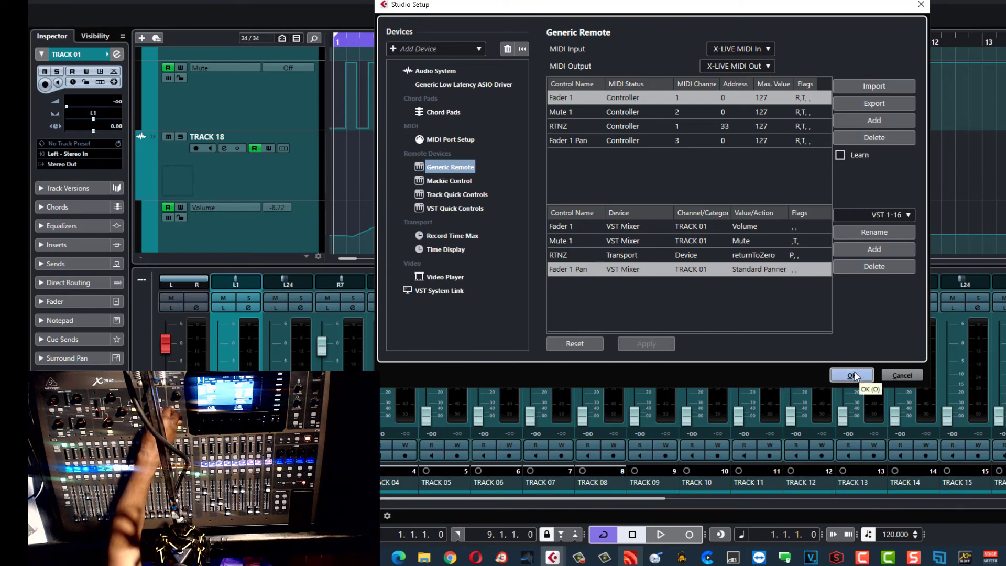
left_click(853, 375)
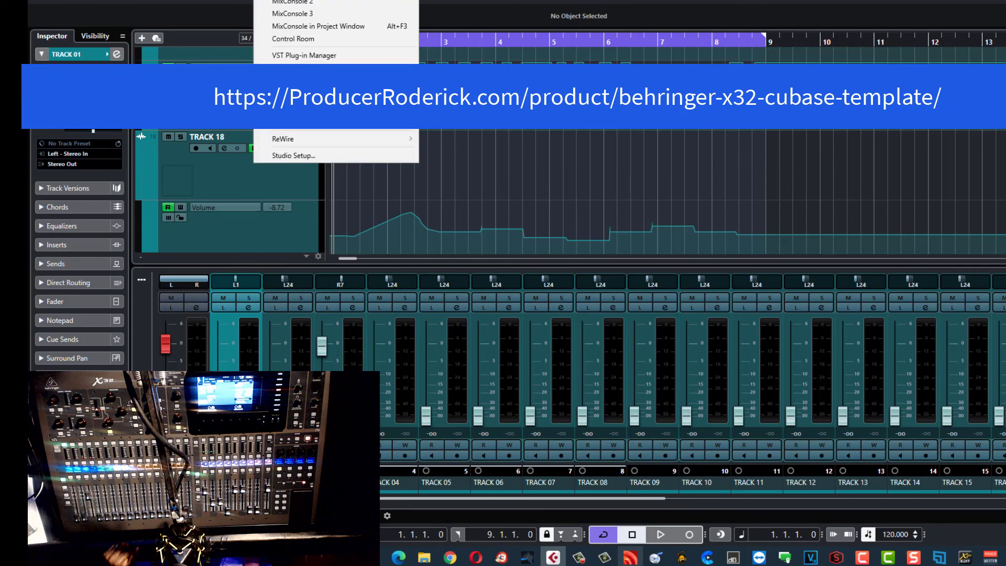
Step: Reopen the Generic Remote setup and delete all existing test mappings
left_click(312, 158)
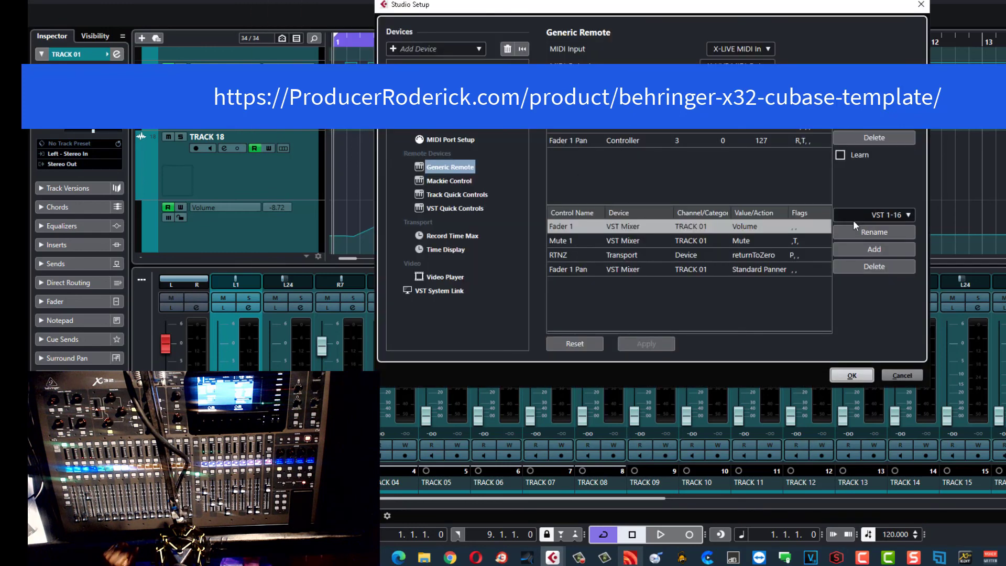
left_click(873, 138)
left_click(873, 137)
left_click(873, 138)
left_click(872, 138)
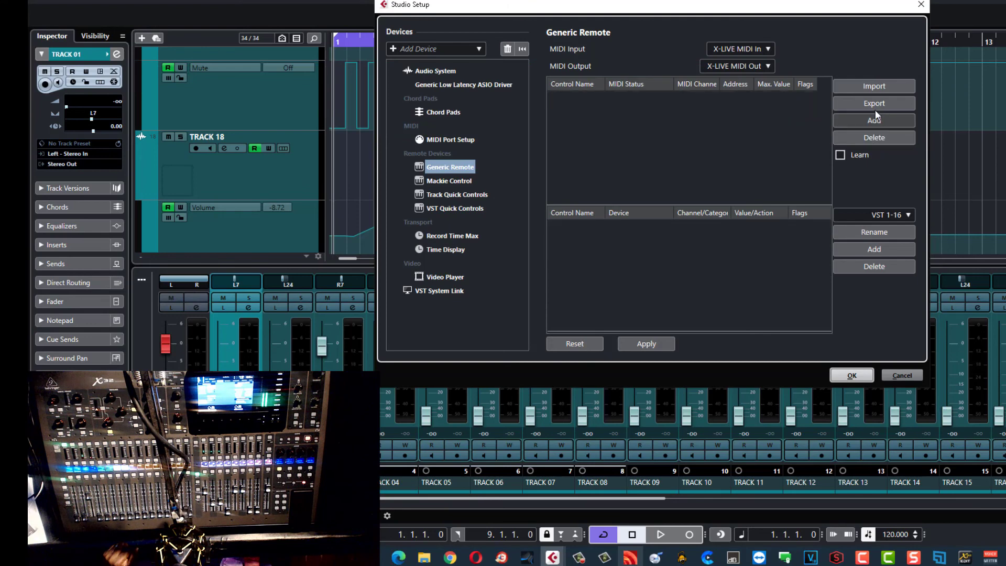
Step: Import the Behringer-X32.xml template, apply it, and confirm the setup
left_click(874, 87)
left_click(507, 100)
left_click(828, 303)
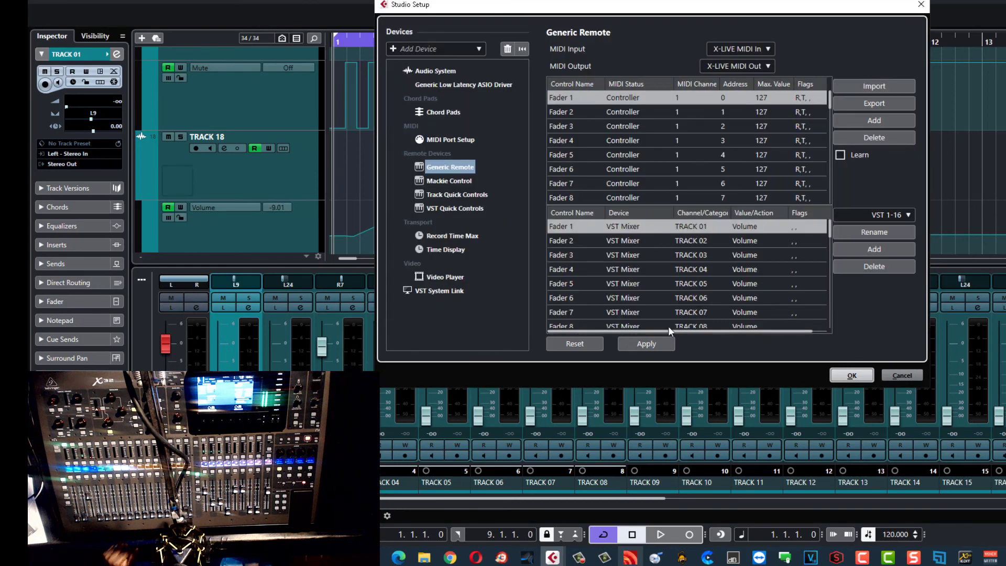
left_click(660, 341)
left_click(852, 375)
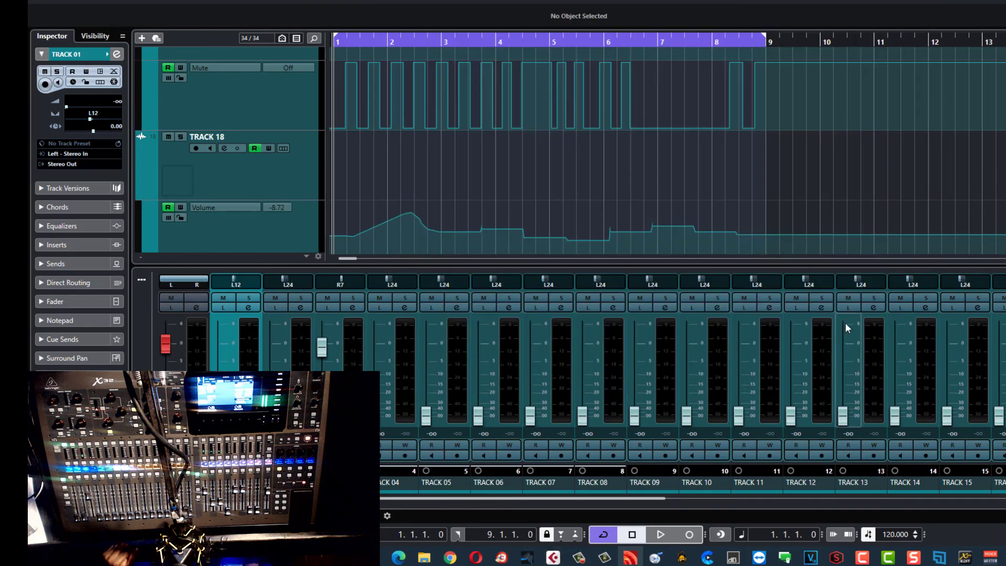